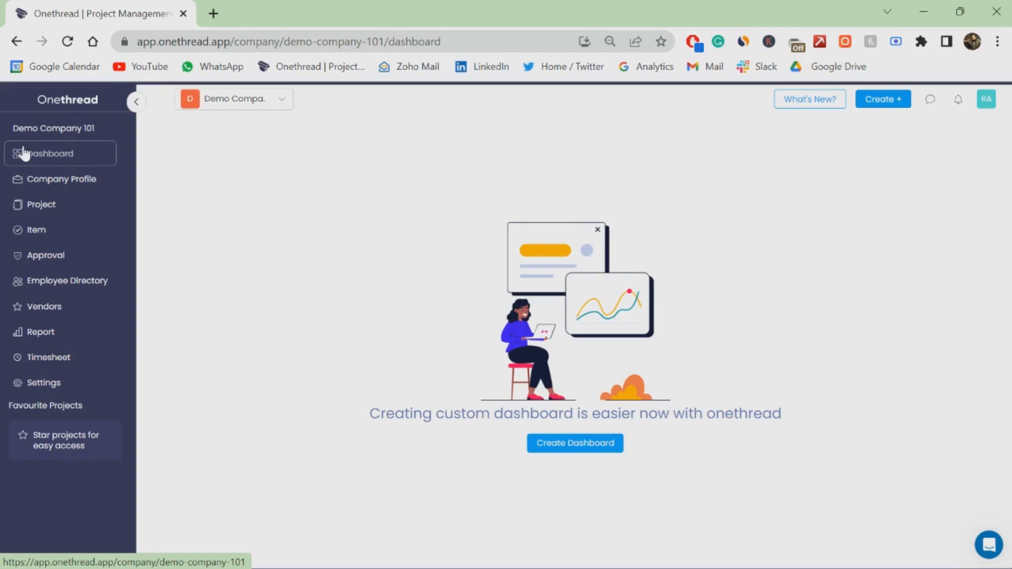
Start a new project in Demo Company 101 and name it "Second Project".
left_click(63, 208)
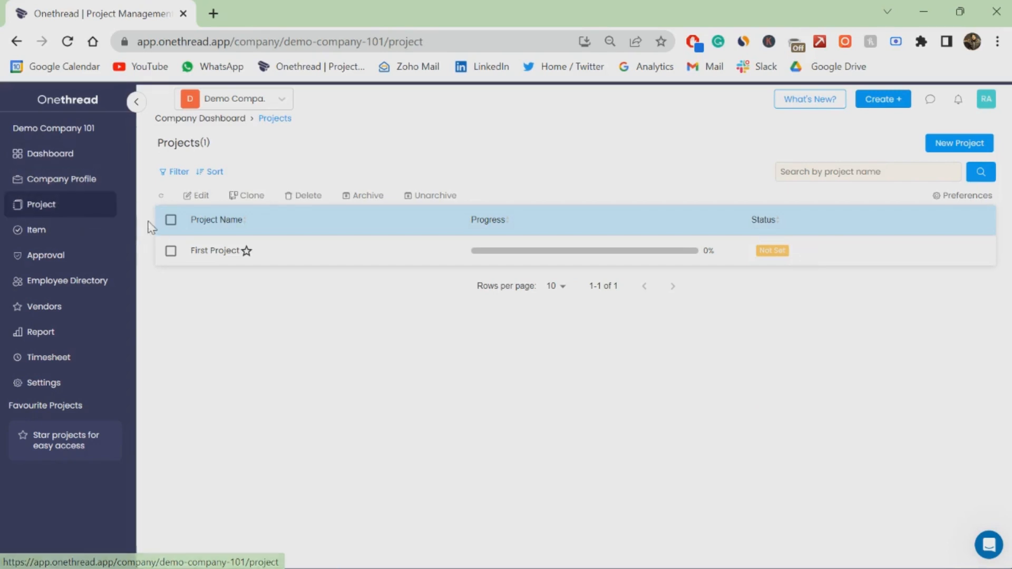
left_click(933, 143)
type("S")
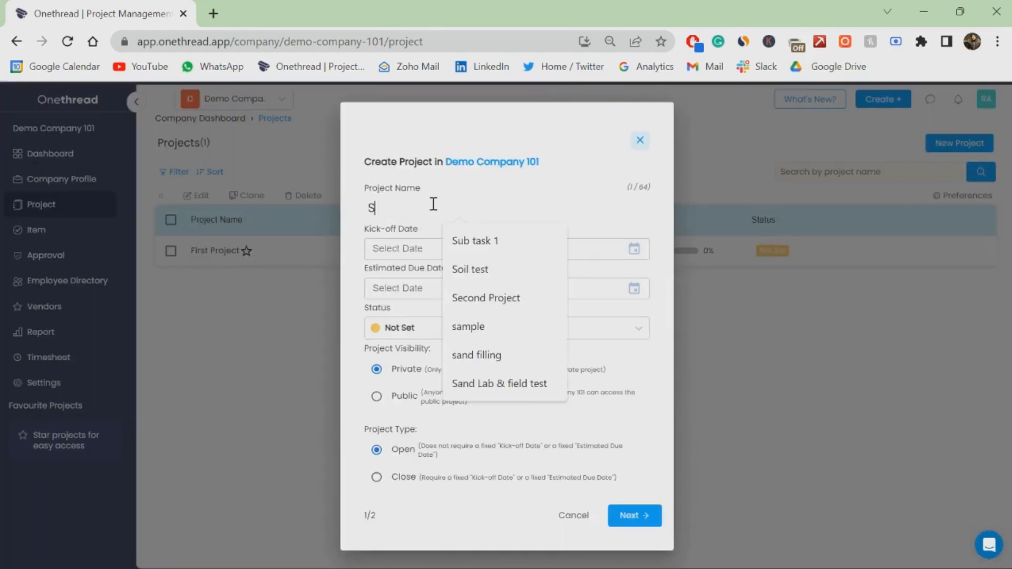
type("econd Pro")
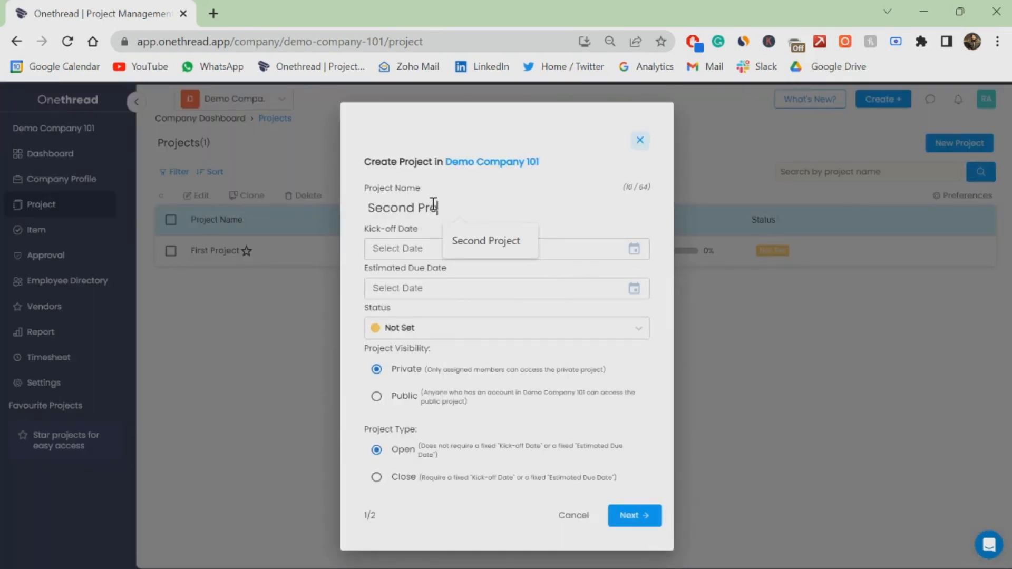
left_click(469, 238)
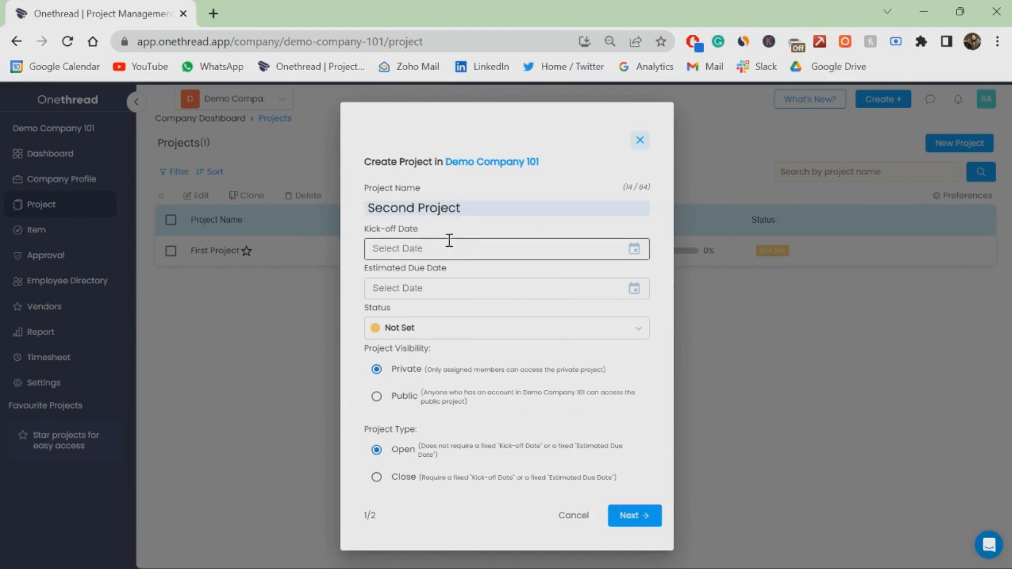
Set the project's kick-off date to 06/10/2023 and its estimated due date to 07/31/2023.
left_click(634, 250)
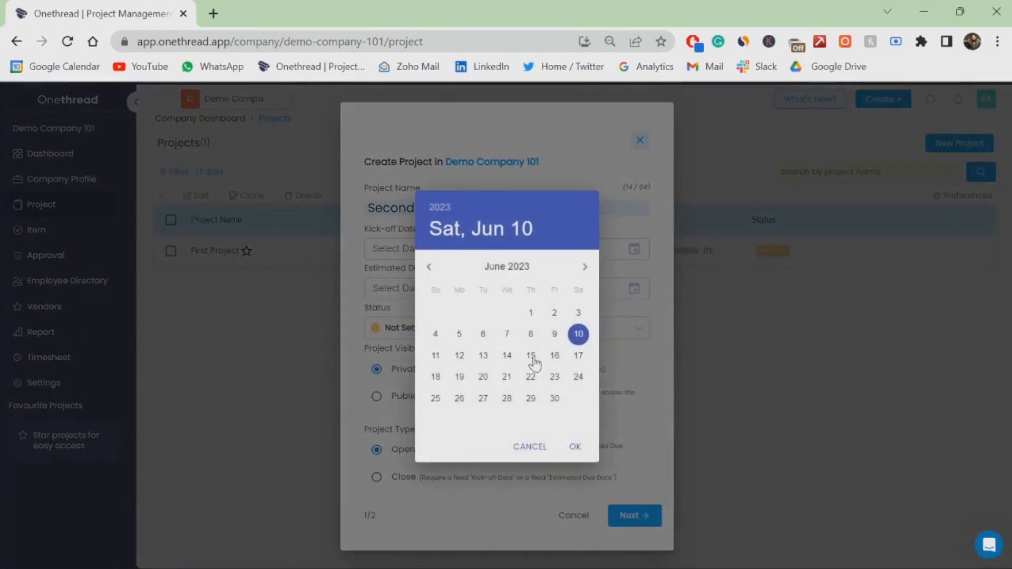
left_click(576, 445)
left_click(635, 288)
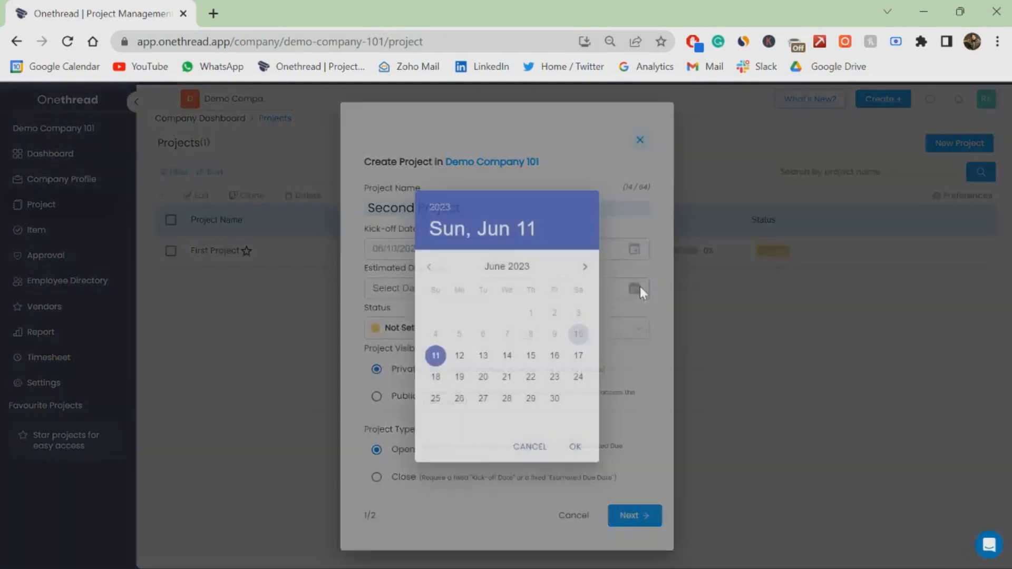
left_click(584, 267)
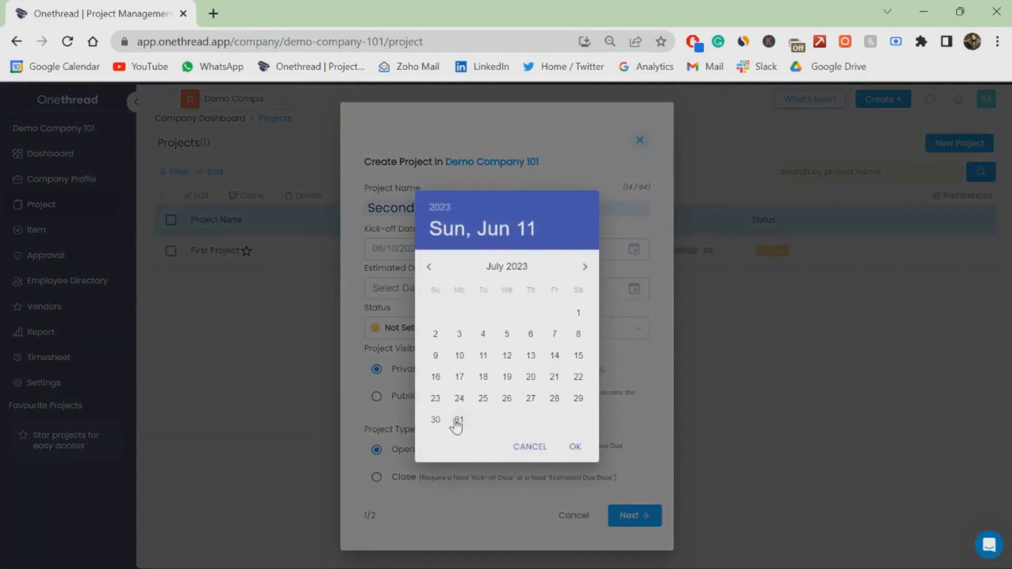
left_click(459, 420)
left_click(574, 446)
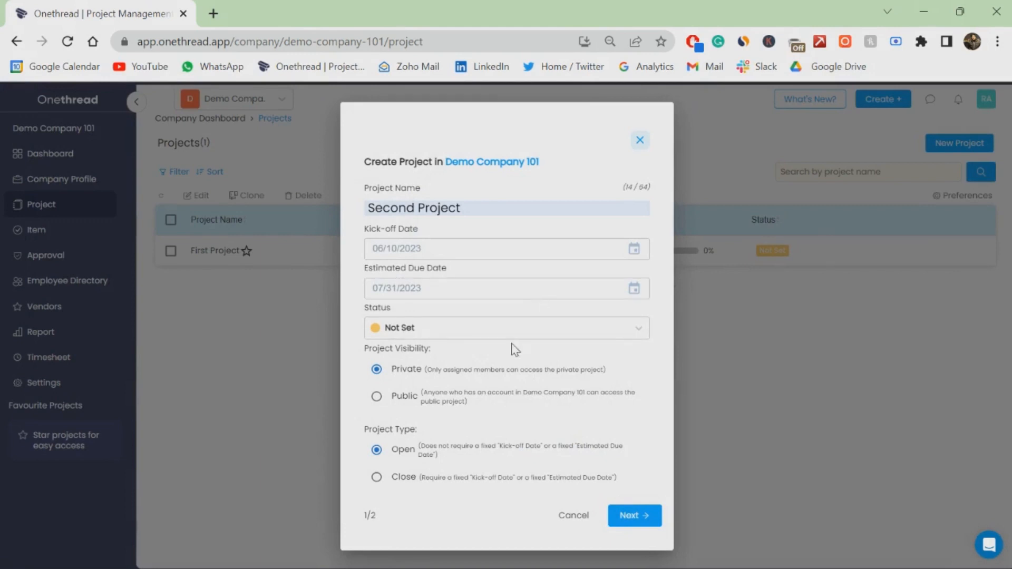
Keep the Not Set status, private visibility and open type, leave the optional details blank, and create the project with the default statuses.
left_click(494, 336)
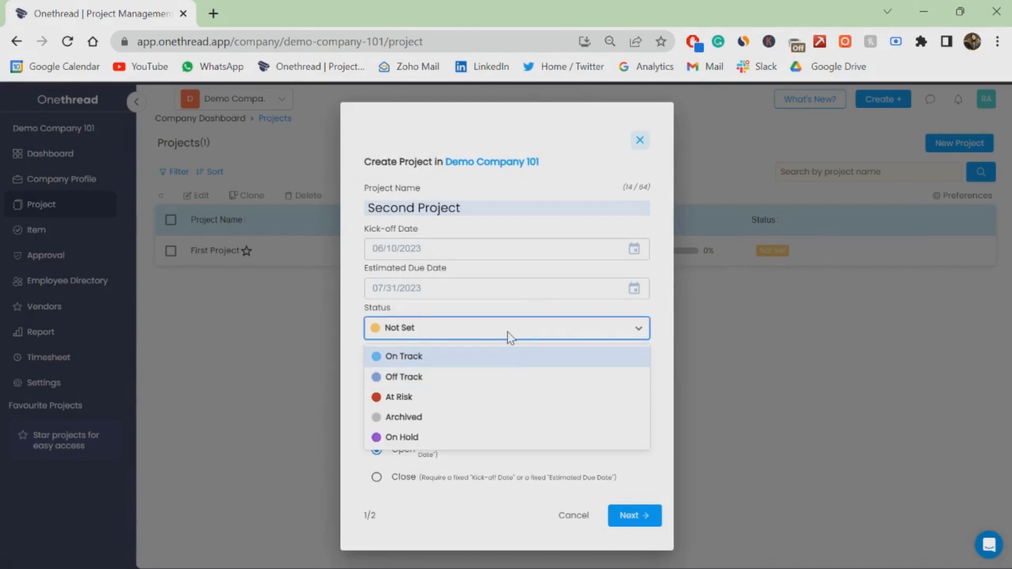
left_click(508, 336)
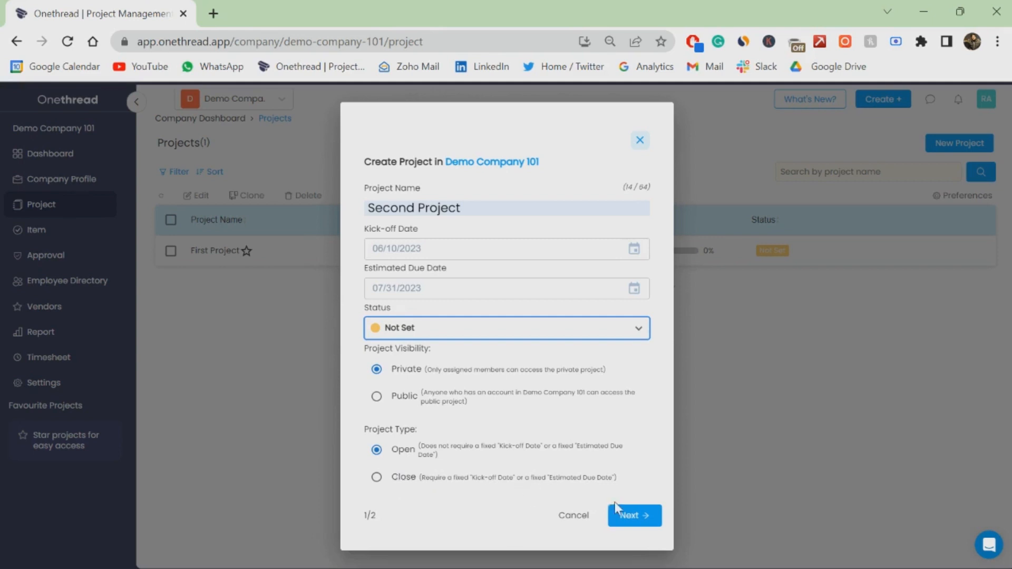
left_click(623, 514)
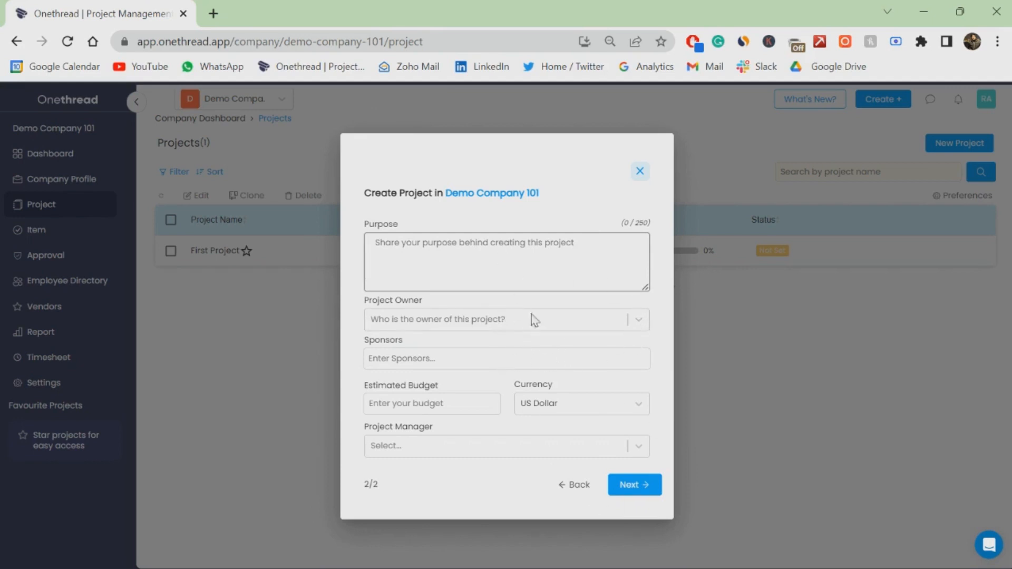
left_click(577, 485)
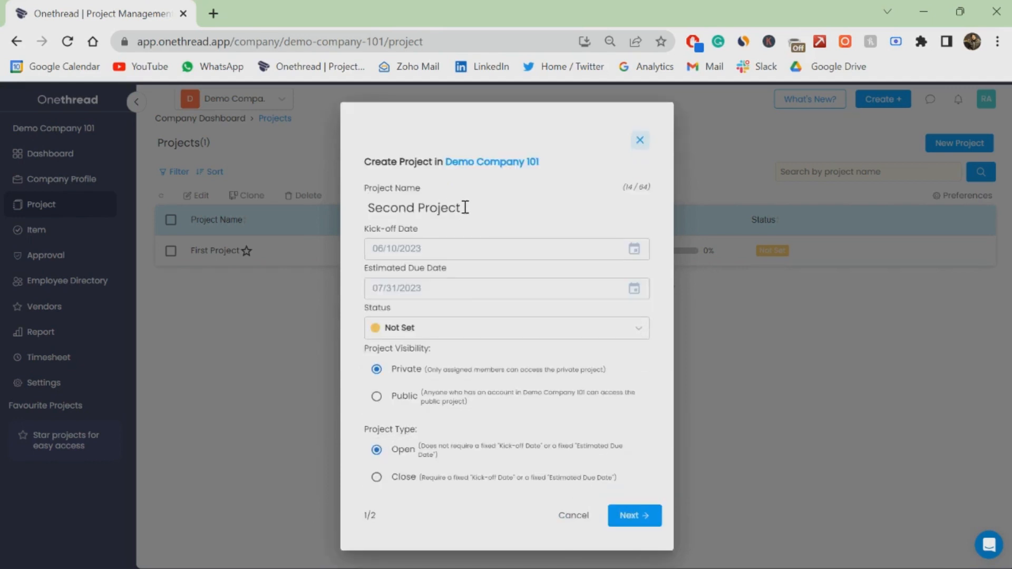
left_click(623, 516)
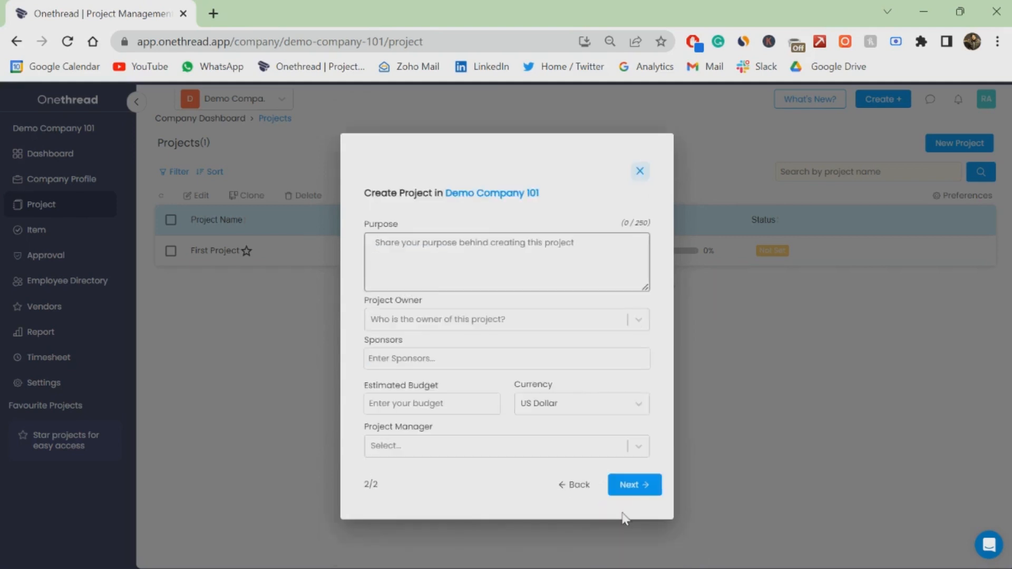
left_click(633, 485)
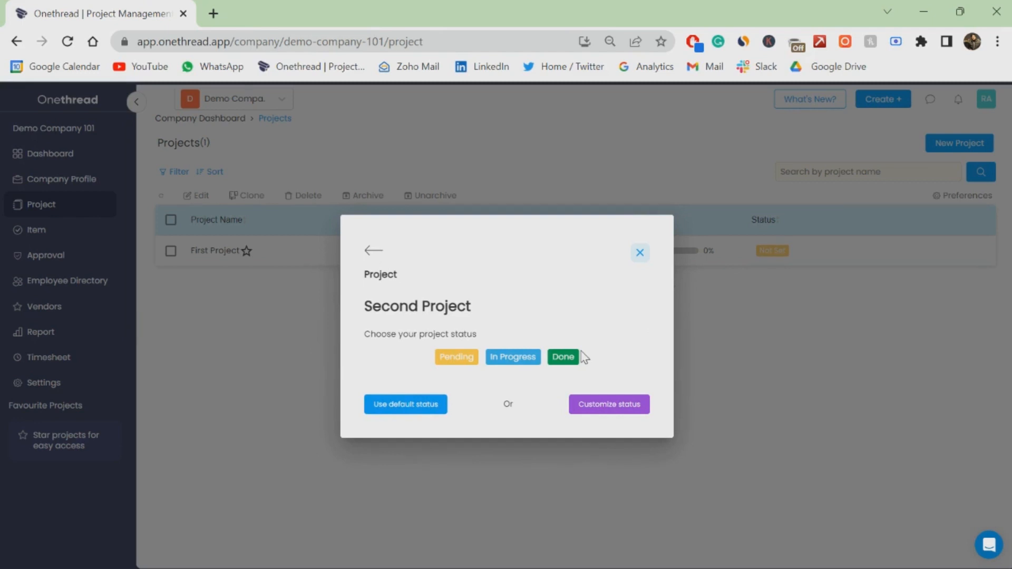
left_click(429, 415)
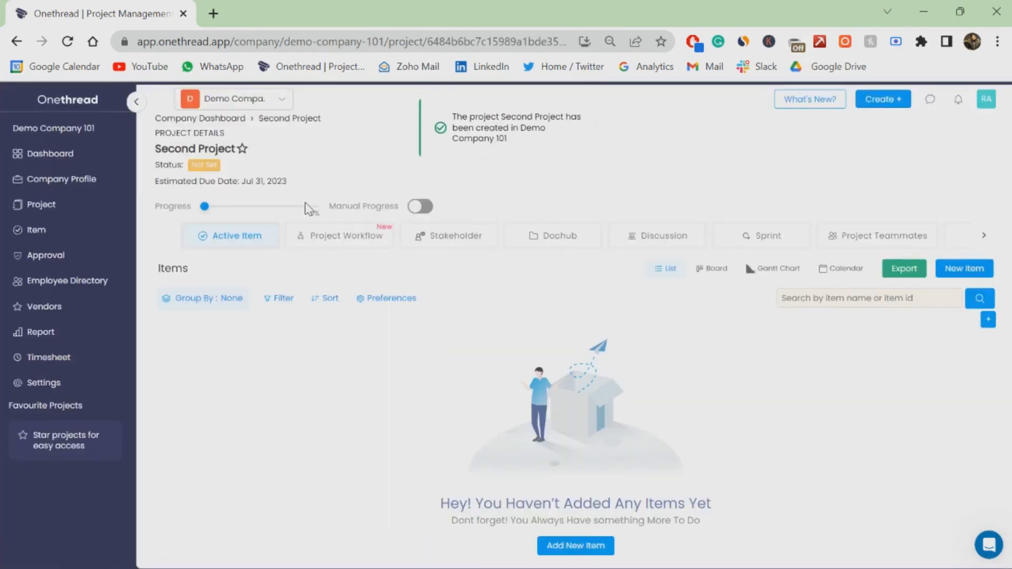
Star Second Project in the project list and open First Project in a new tab with the navigation sidebar expanded.
left_click(45, 203)
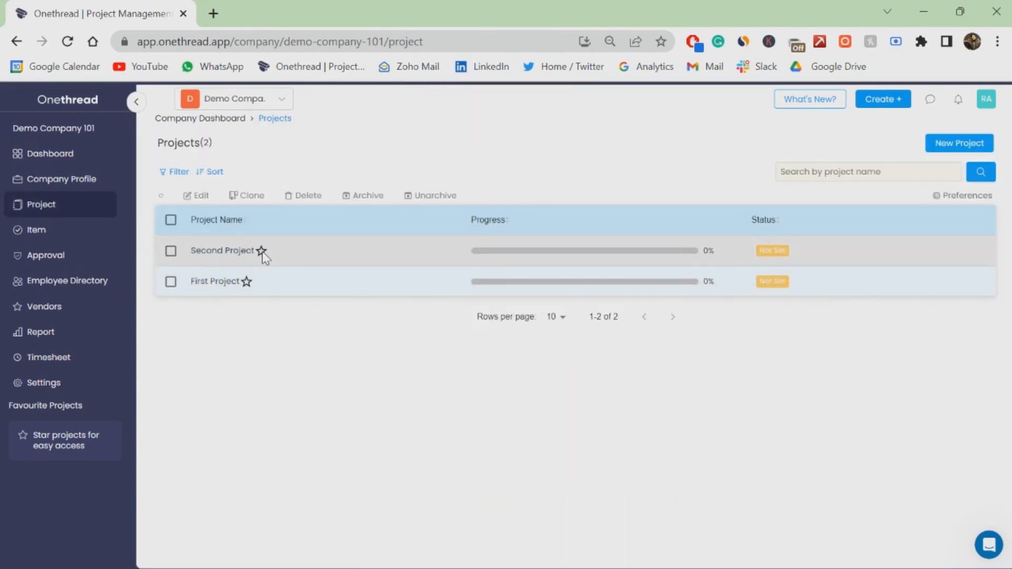
left_click(213, 279)
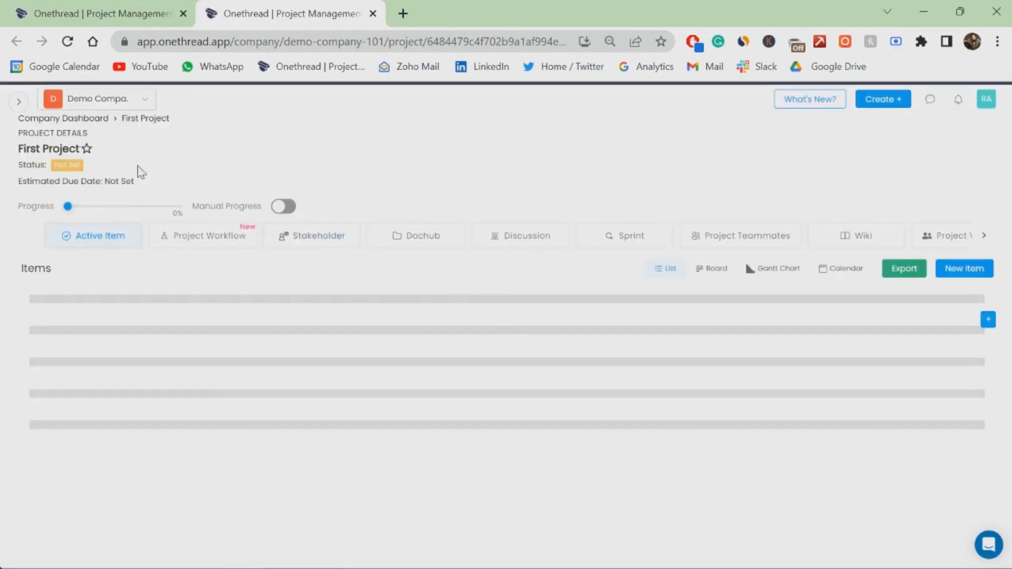
left_click(19, 101)
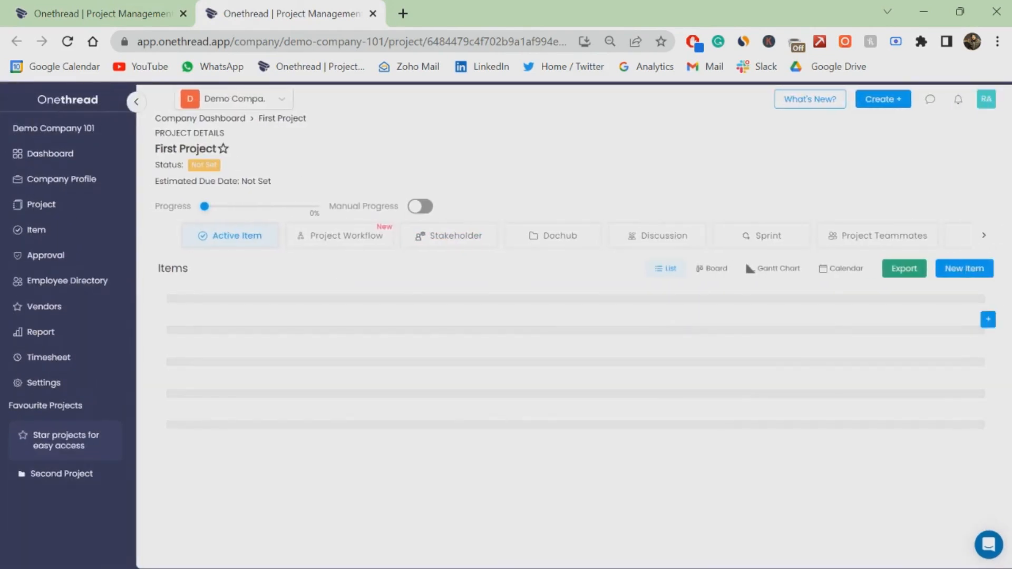
Start a new item of type Phase under First Project and name it "Phase 1".
left_click(976, 270)
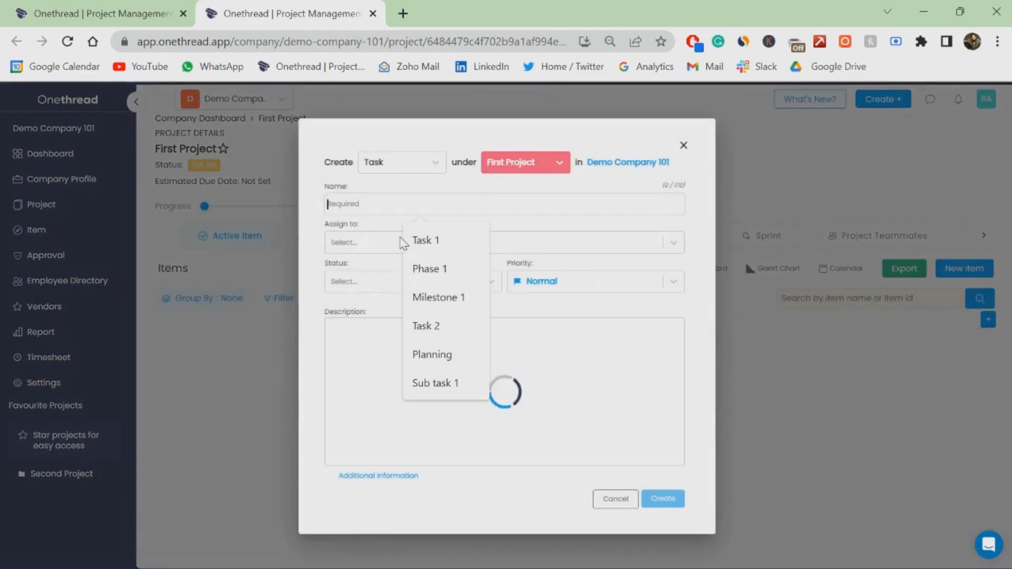
left_click(402, 166)
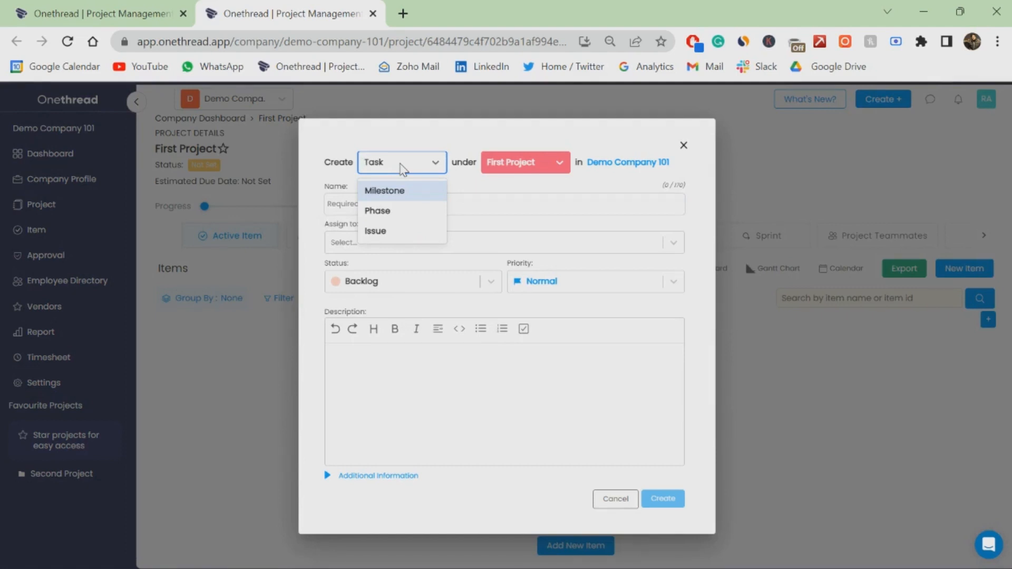
left_click(409, 211)
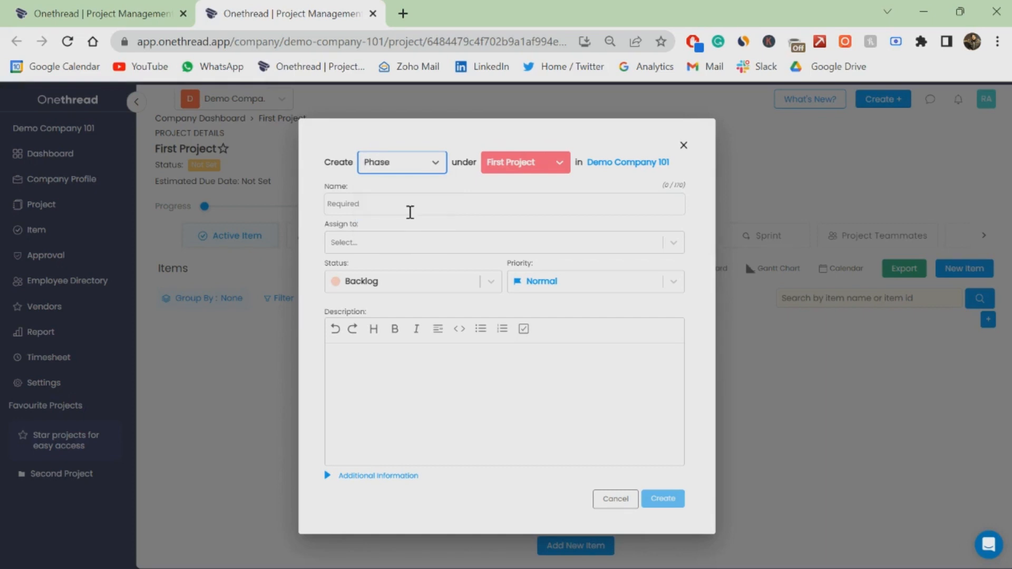
left_click(410, 212)
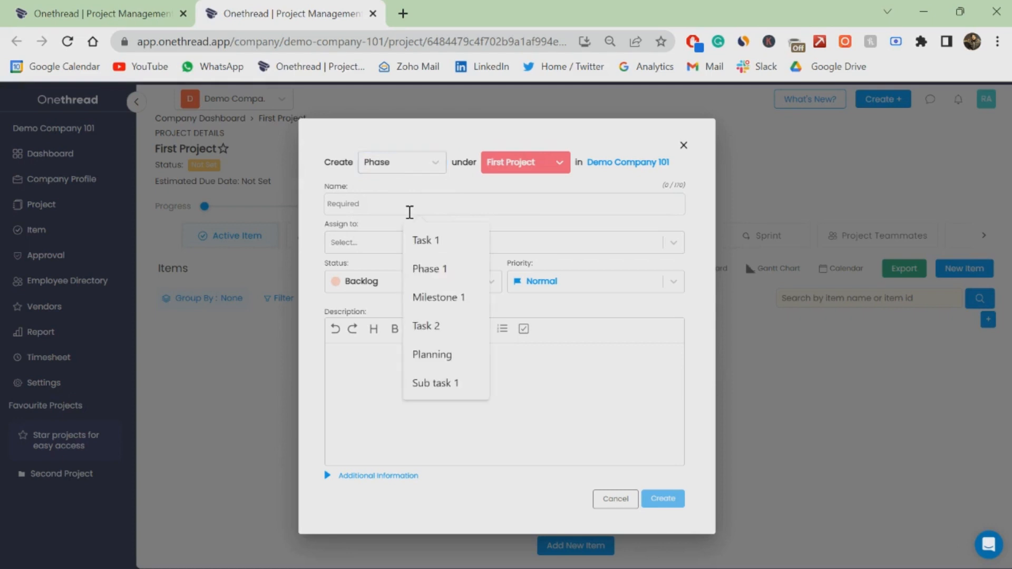
type("Phase")
left_click(468, 232)
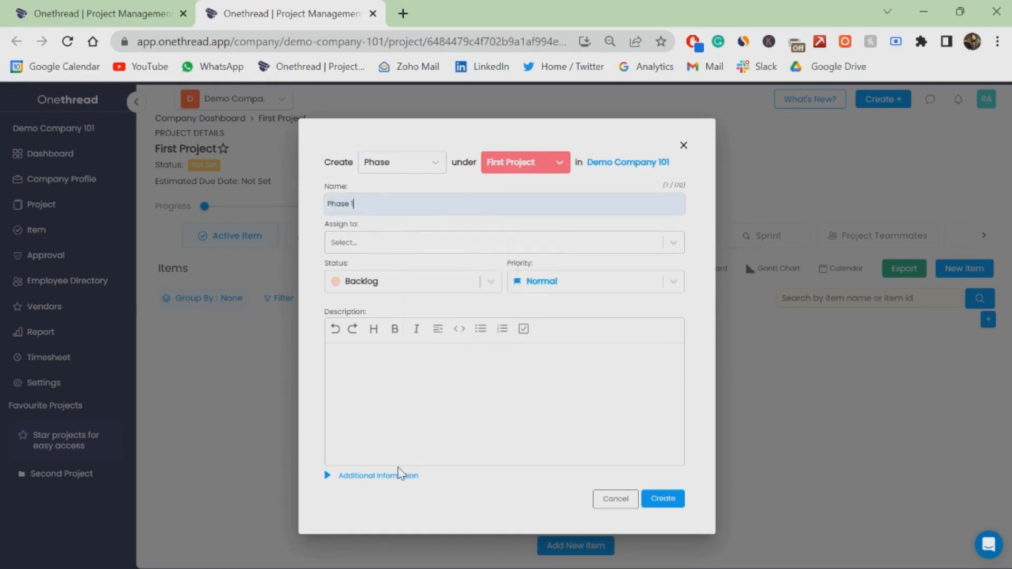
Assign the phase to the listed team member, expand its additional information, and create it without dates, reminder or dependency.
left_click(384, 241)
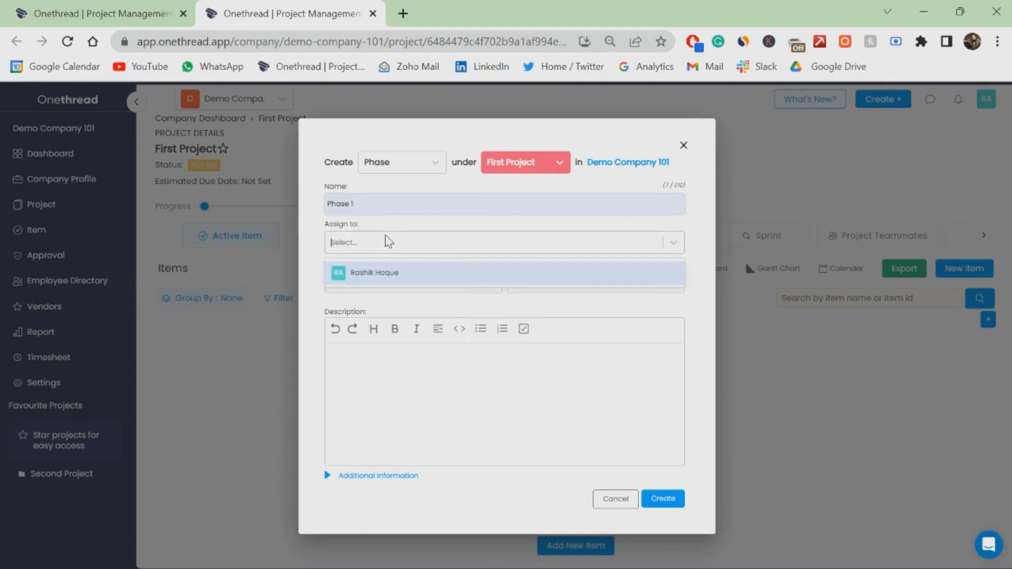
left_click(389, 267)
left_click(378, 476)
scroll(508, 410, "down", 3)
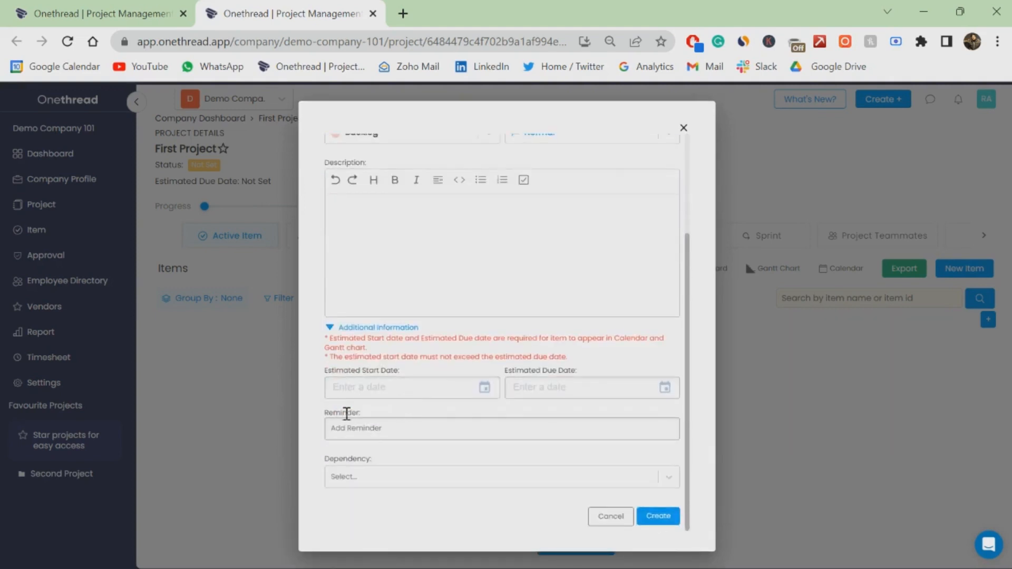
left_click(660, 516)
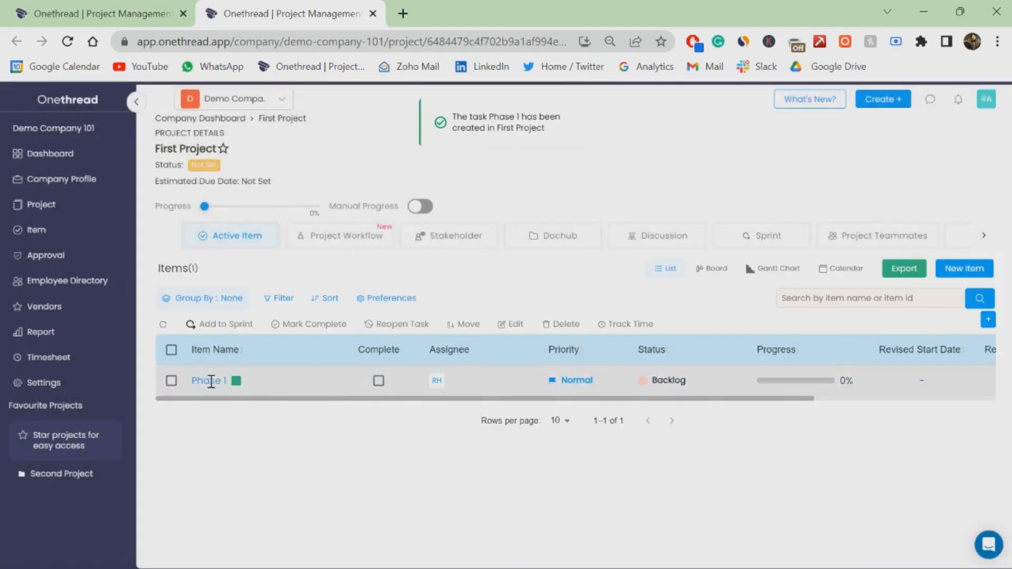
Start a new item of type Milestone under First Project and name it "Milestone 1".
left_click(964, 268)
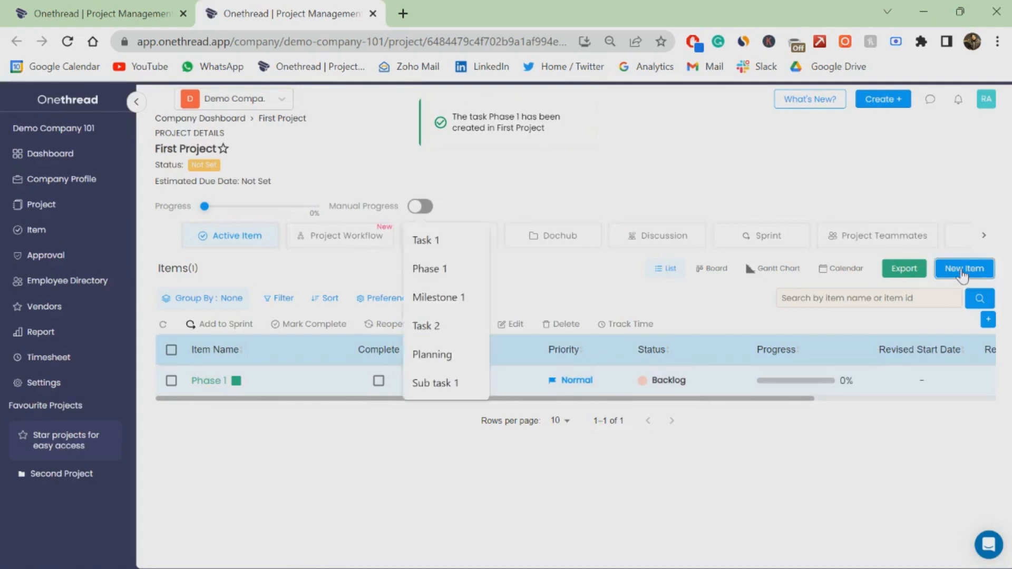
left_click(425, 163)
left_click(402, 191)
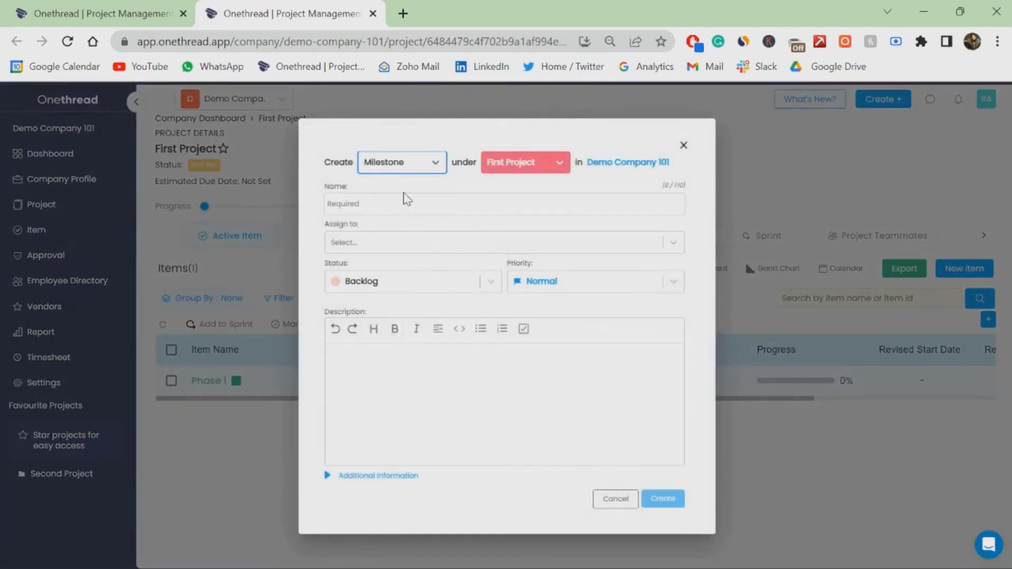
type("Milet")
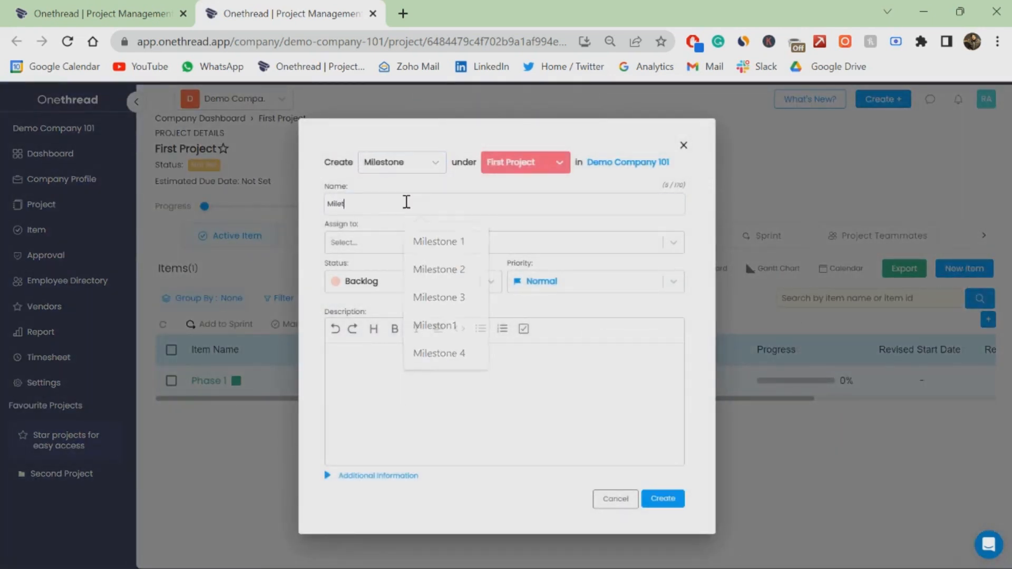
type("sone")
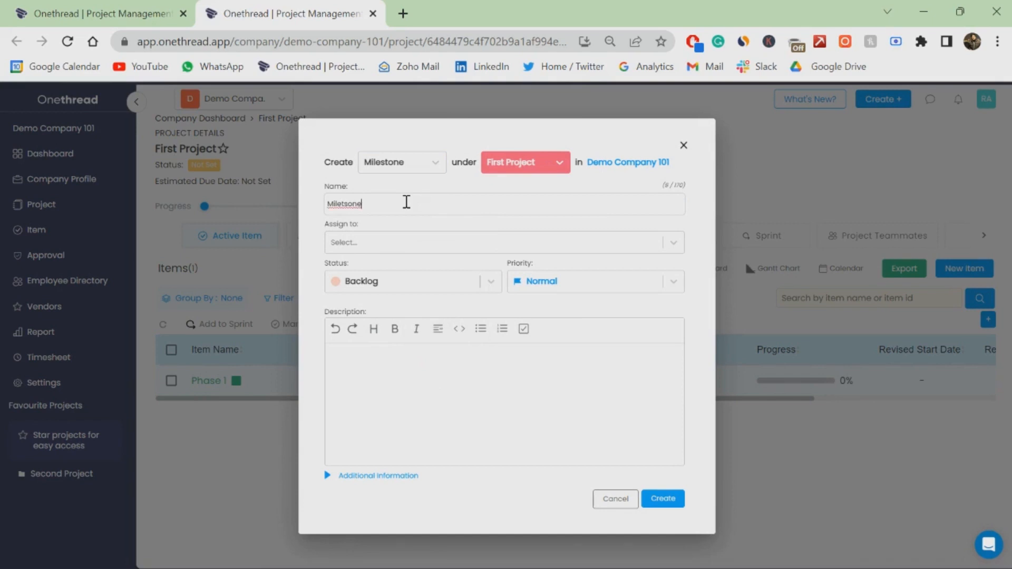
right_click(350, 203)
left_click(371, 215)
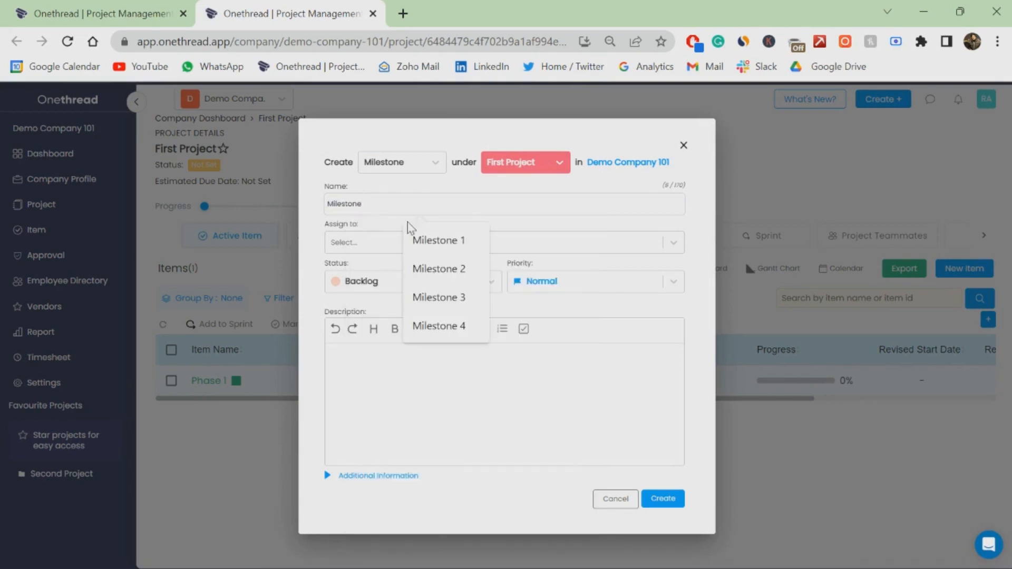
left_click(421, 240)
Expand the milestone's additional information, check the task selection, and create the milestone without dates, labels or linked tasks.
left_click(396, 476)
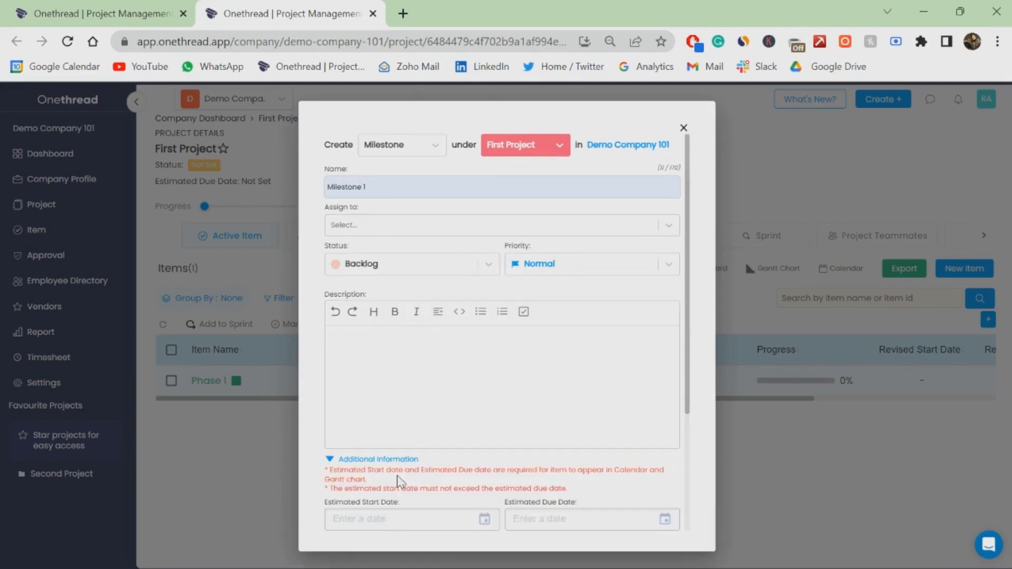
scroll(405, 365, "down", 4)
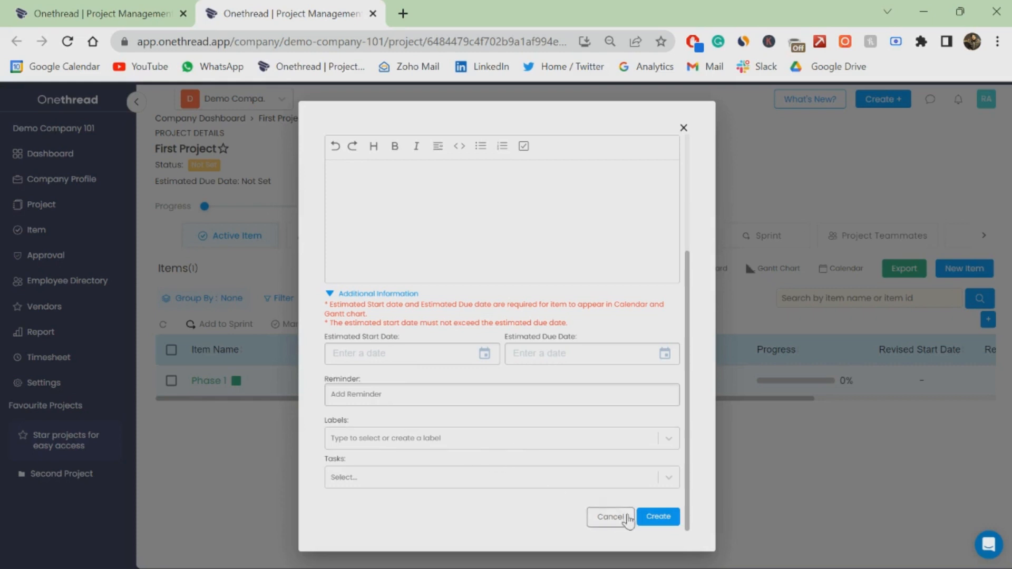
left_click(666, 480)
left_click(665, 478)
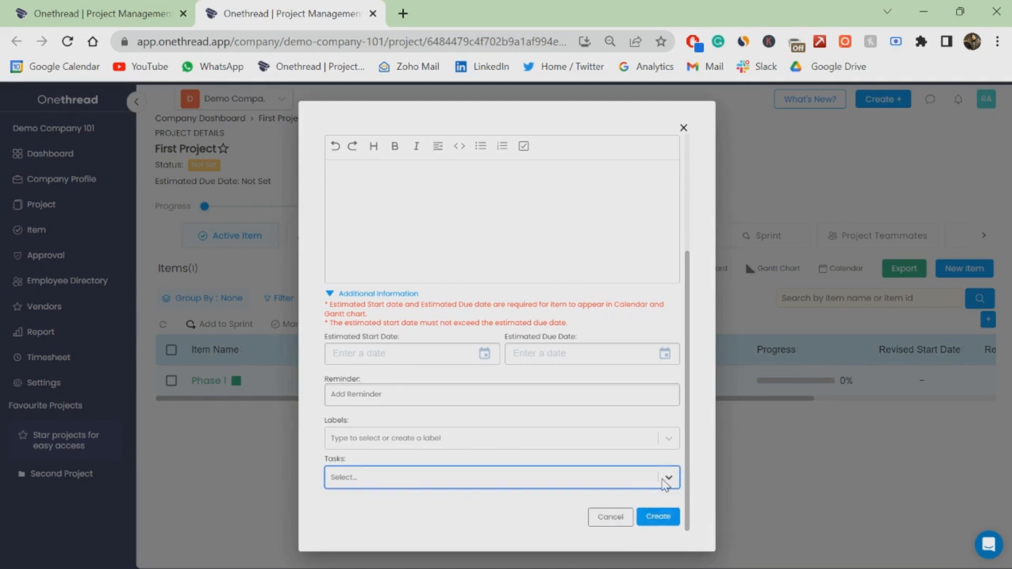
left_click(663, 518)
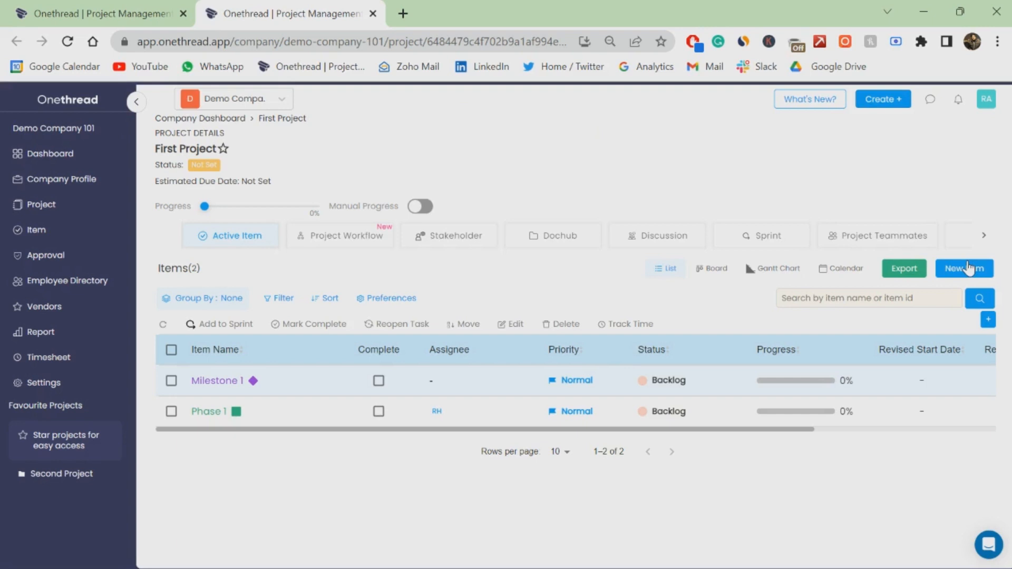
Create a new item of type Task named "Task 1" under First Project.
left_click(969, 268)
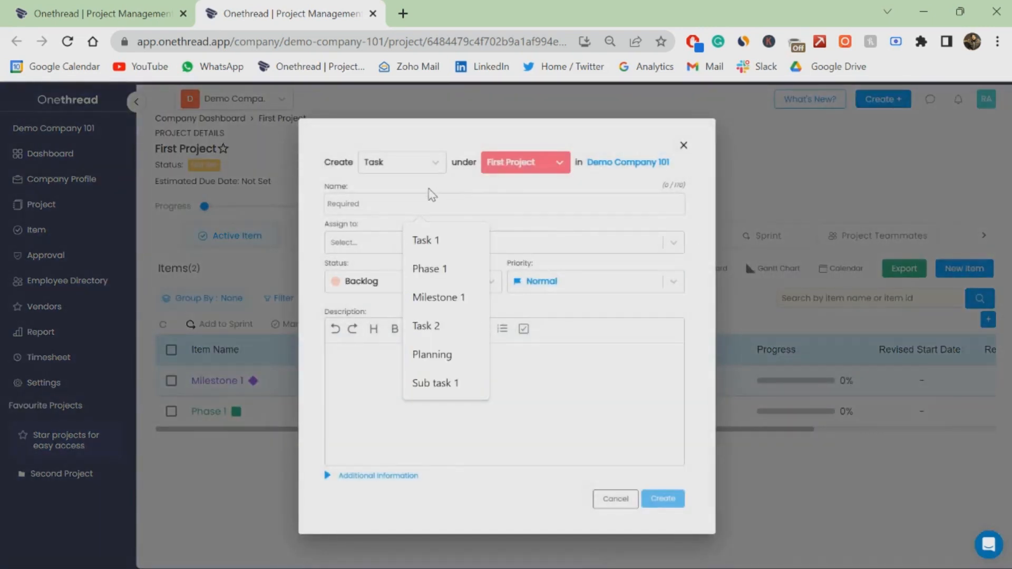
left_click(422, 239)
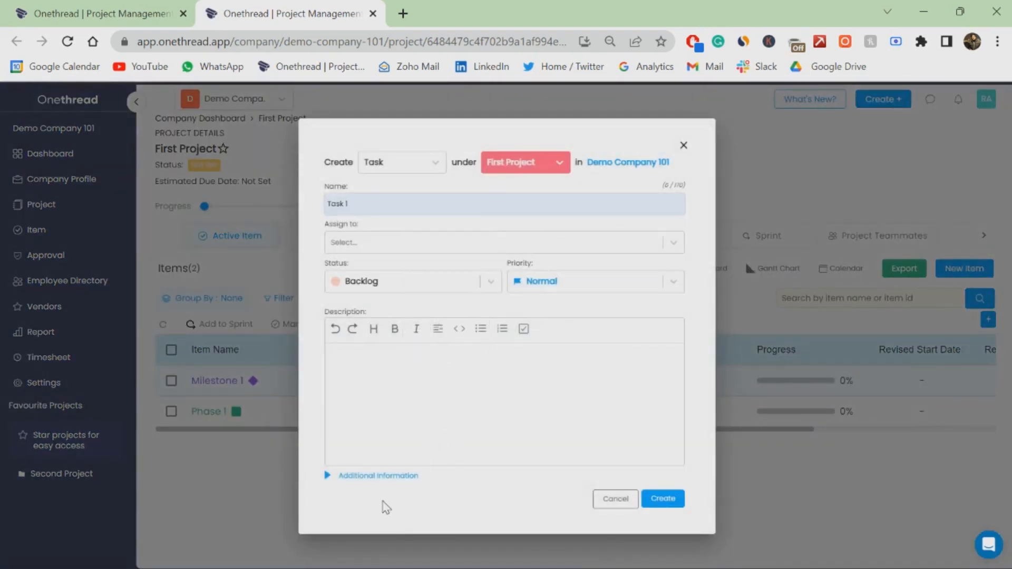
left_click(659, 499)
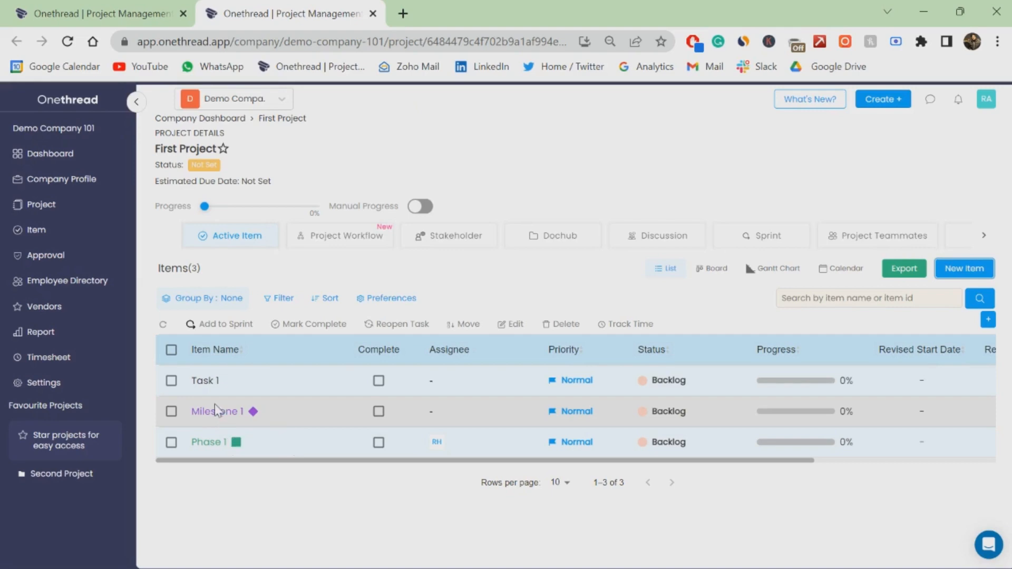
Add Phase 1 to the phases of Milestone 1 and close the milestone's details.
left_click(215, 411)
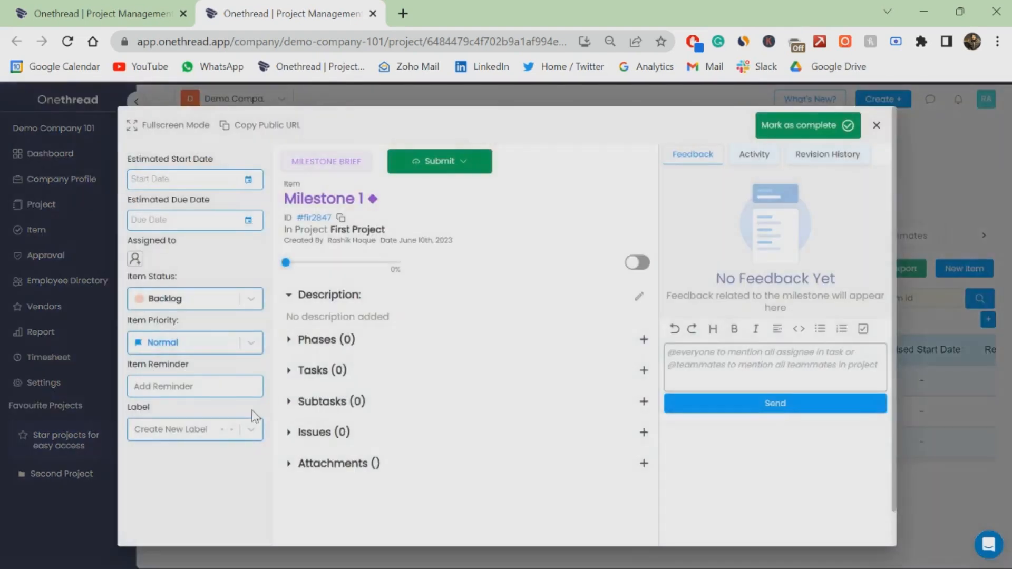
left_click(646, 339)
left_click(615, 332)
left_click(597, 354)
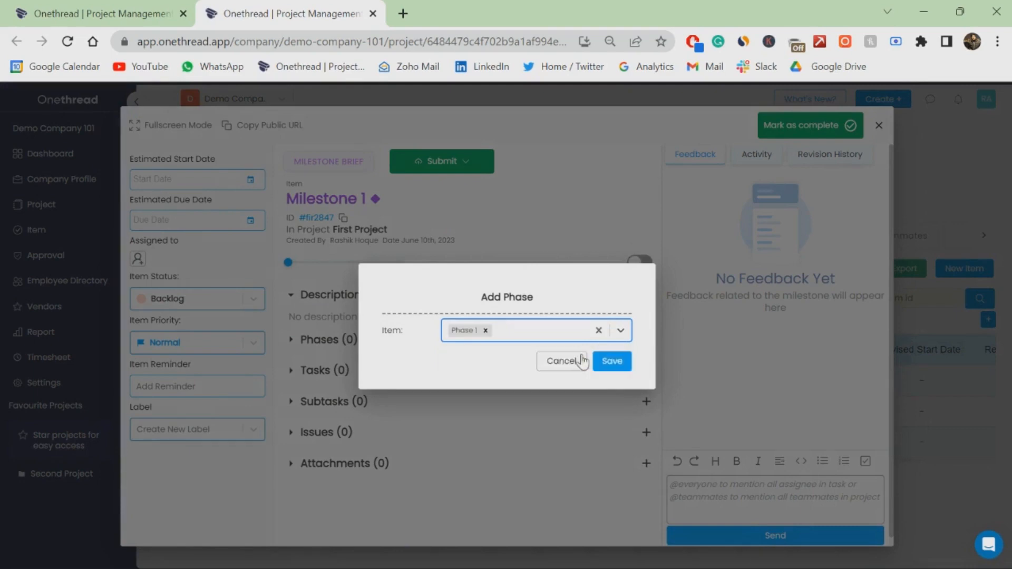
left_click(613, 361)
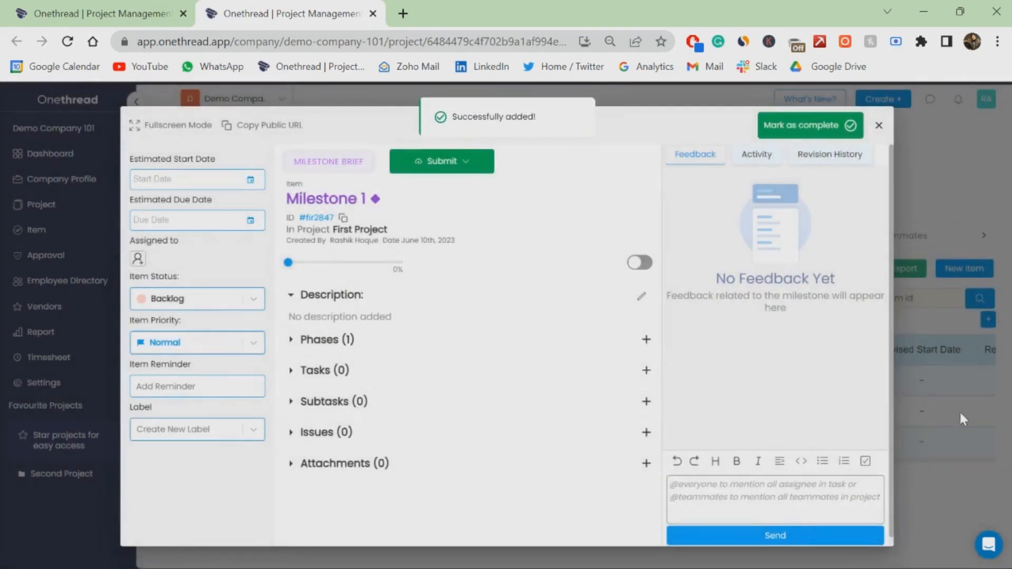
left_click(955, 498)
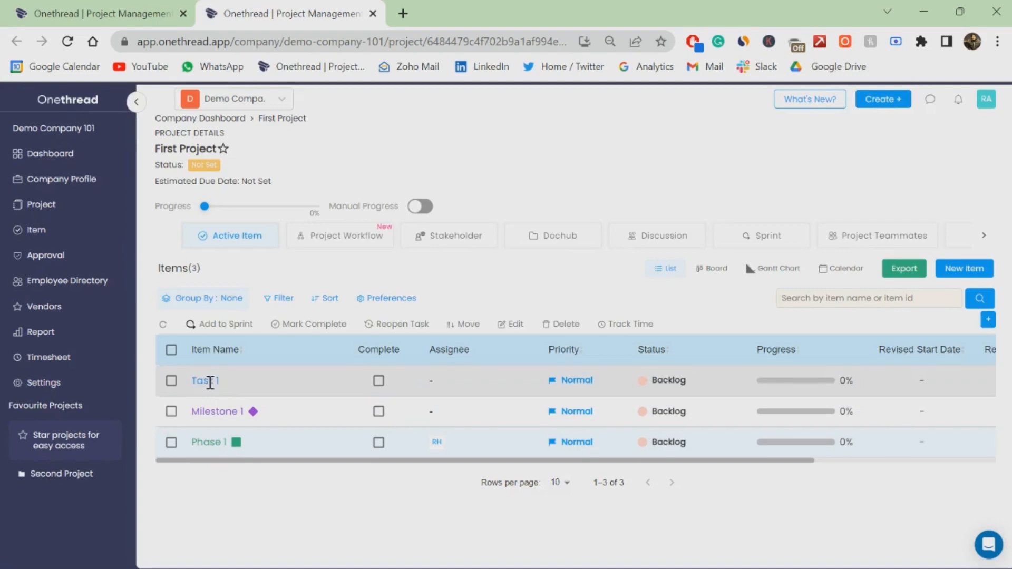
Open Task 1 and link Milestone 1 as an item blocked by it.
left_click(210, 382)
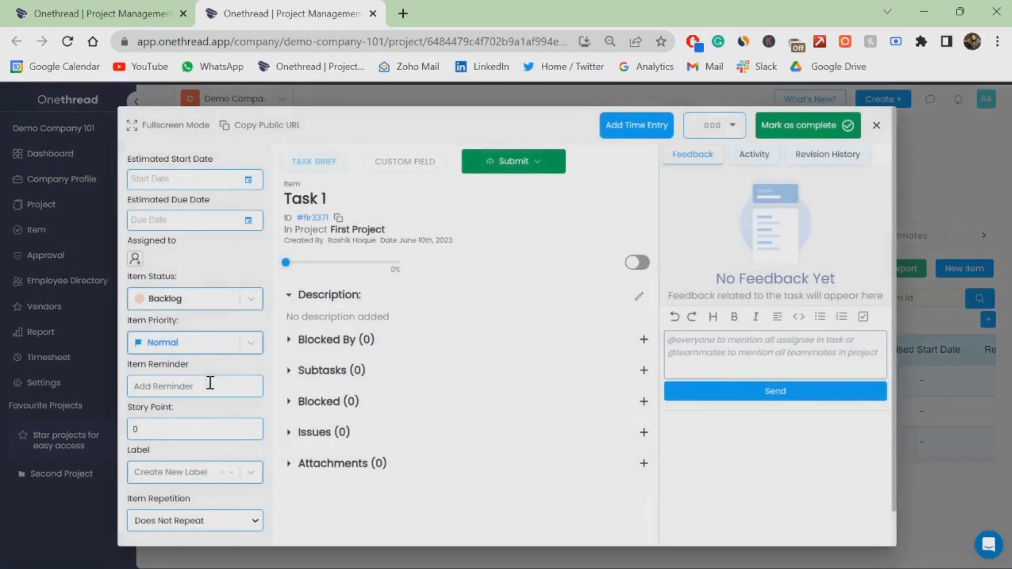
left_click(646, 403)
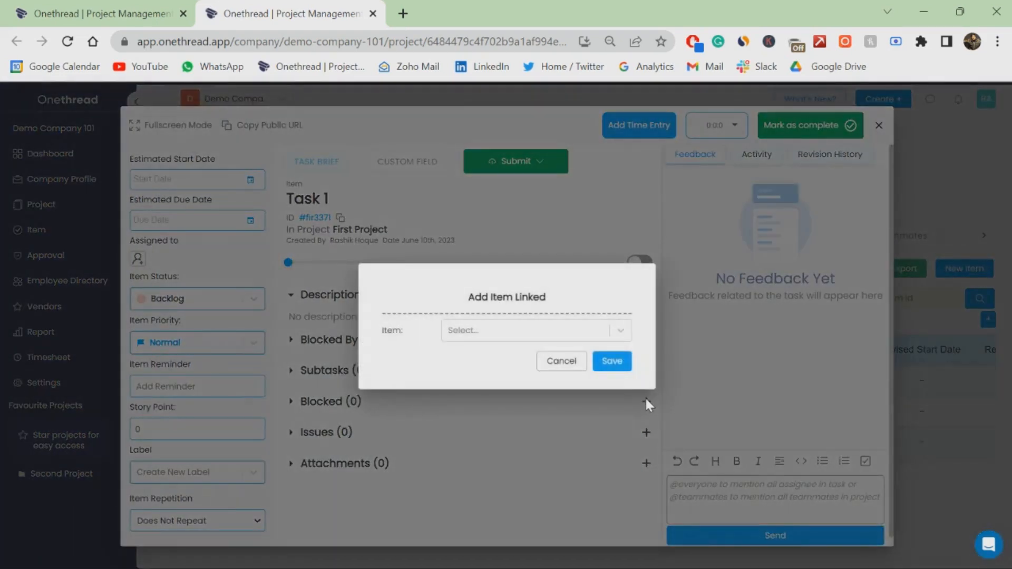
left_click(602, 332)
left_click(587, 377)
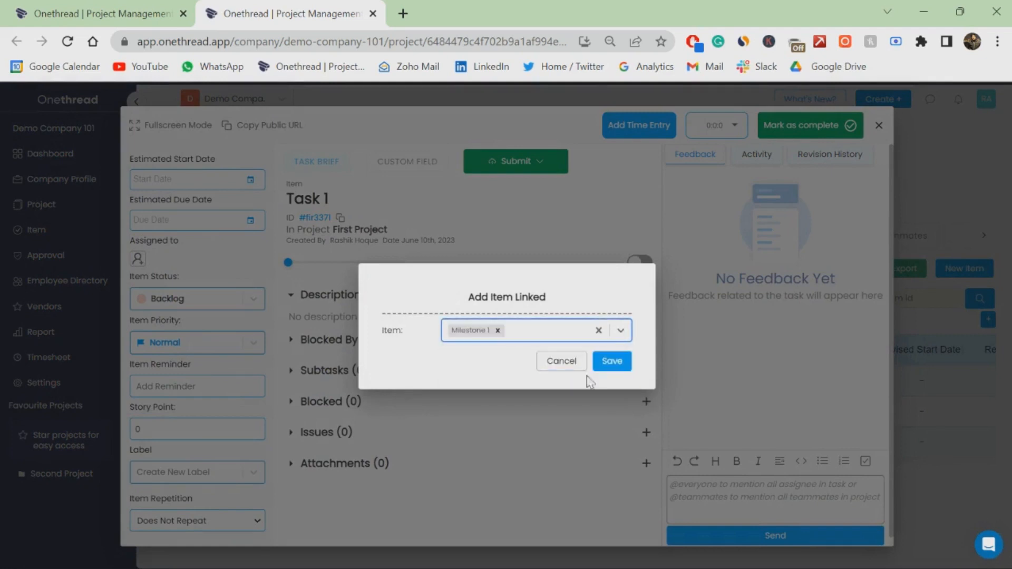
left_click(619, 361)
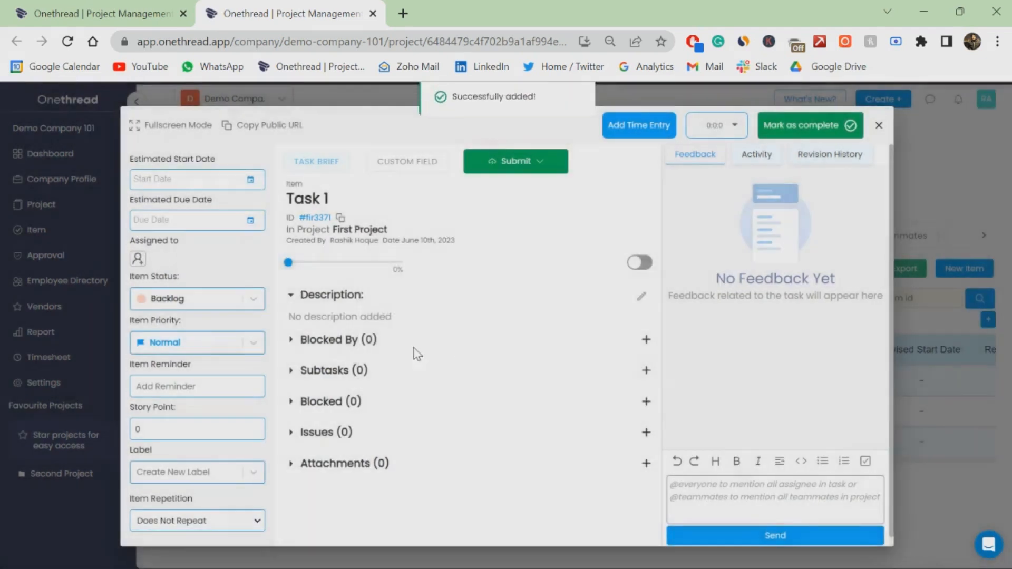
Set Task 1's estimated start date to Jun 13, 2023 and due date to Jun 20, 2023, then close its details.
left_click(250, 180)
left_click(483, 370)
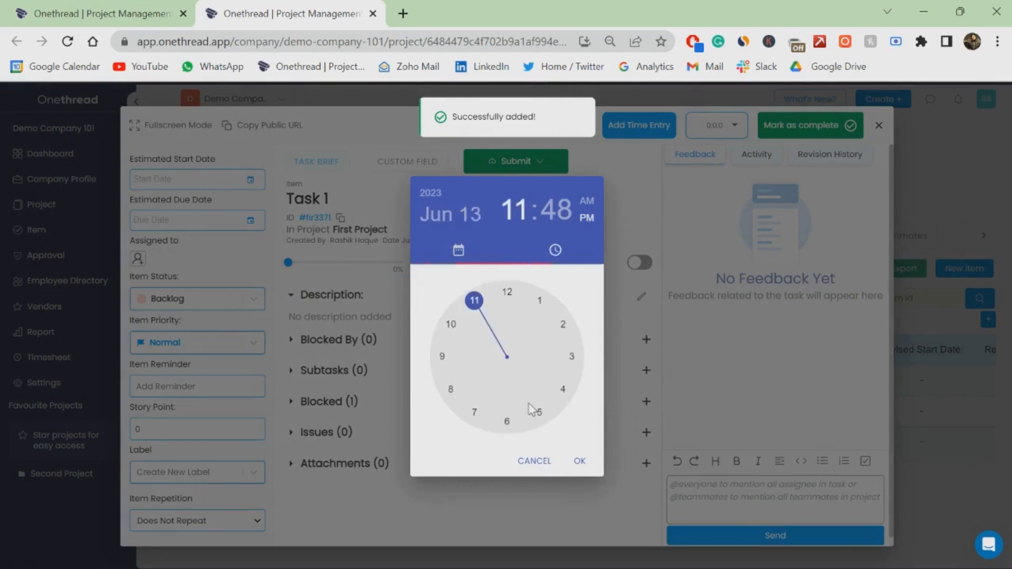
left_click(580, 461)
left_click(250, 221)
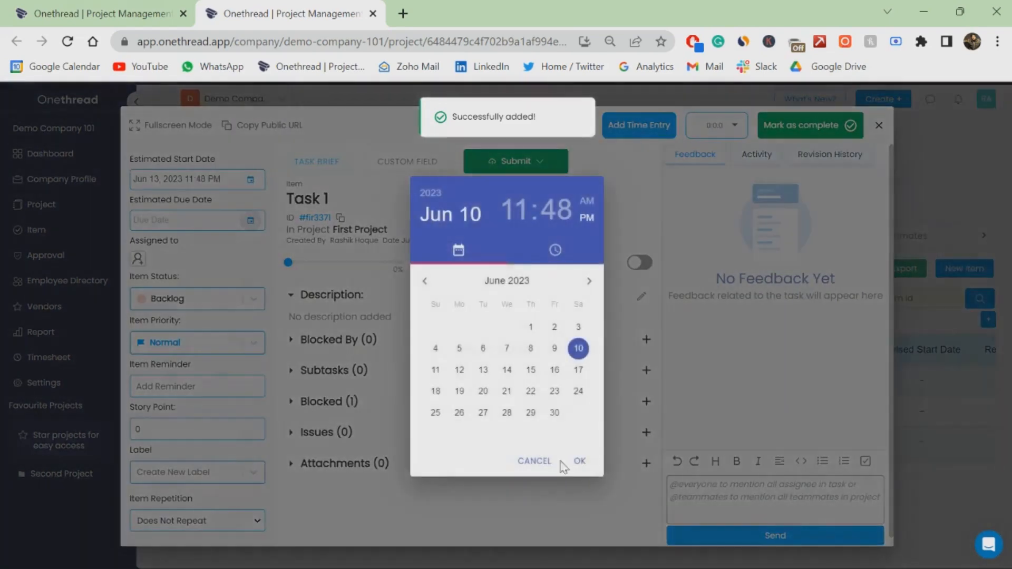
left_click(483, 390)
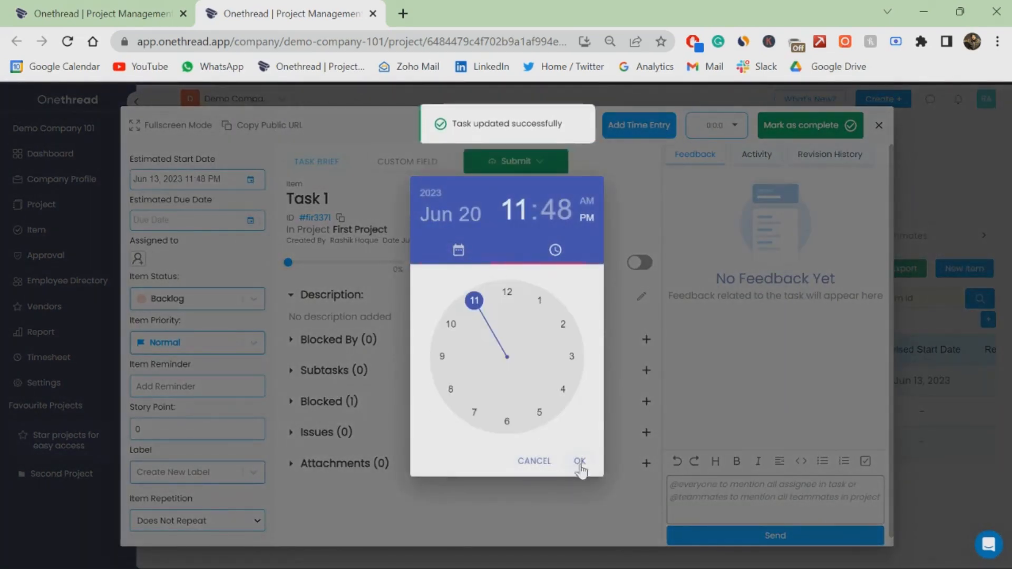
left_click(580, 460)
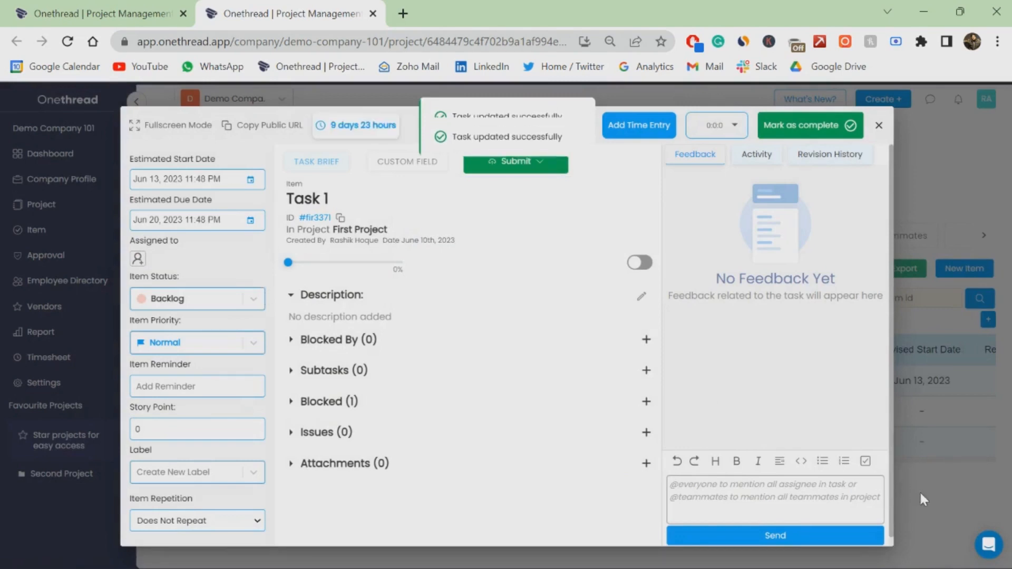
left_click(925, 503)
Set Milestone 1's estimated start date to Jun 12, 2023 and due date to Jun 24, 2023, then close its details.
left_click(226, 412)
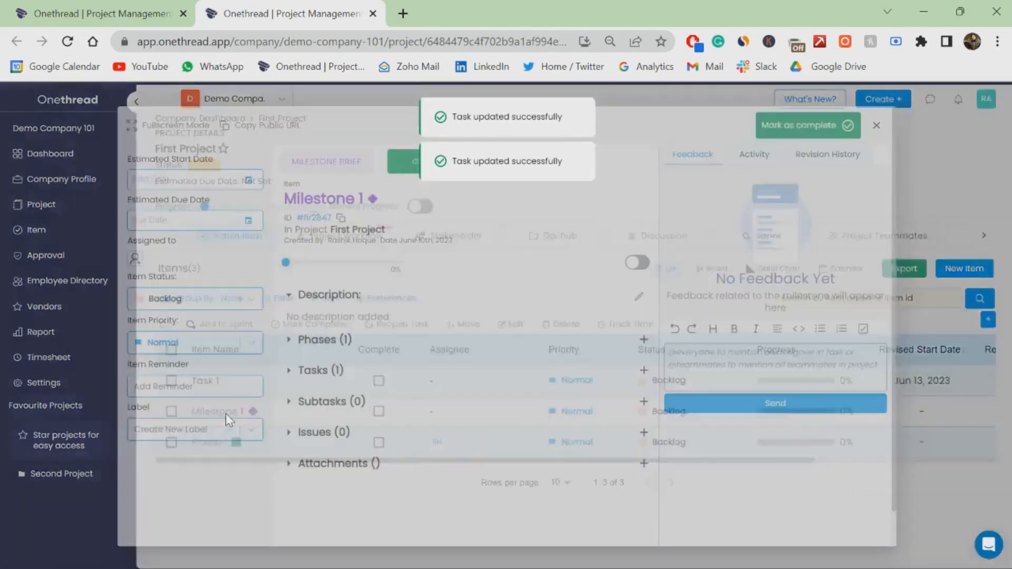
left_click(246, 187)
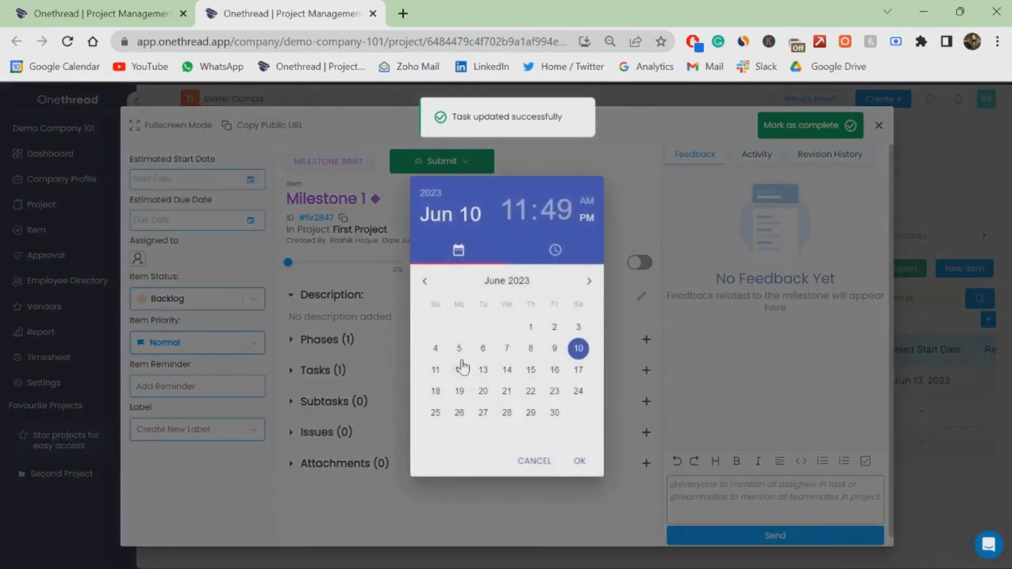
left_click(462, 366)
left_click(580, 461)
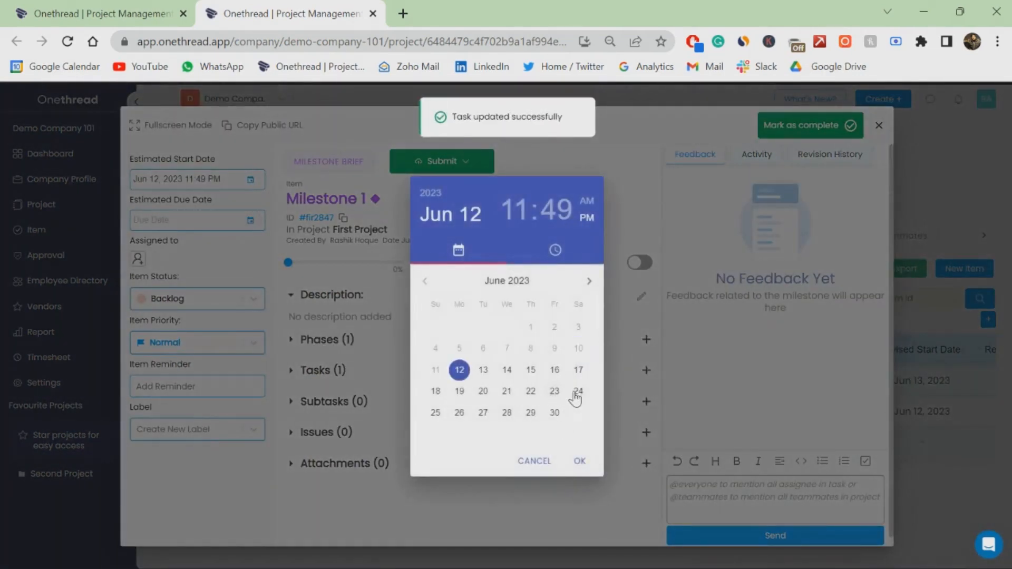
left_click(575, 396)
left_click(579, 464)
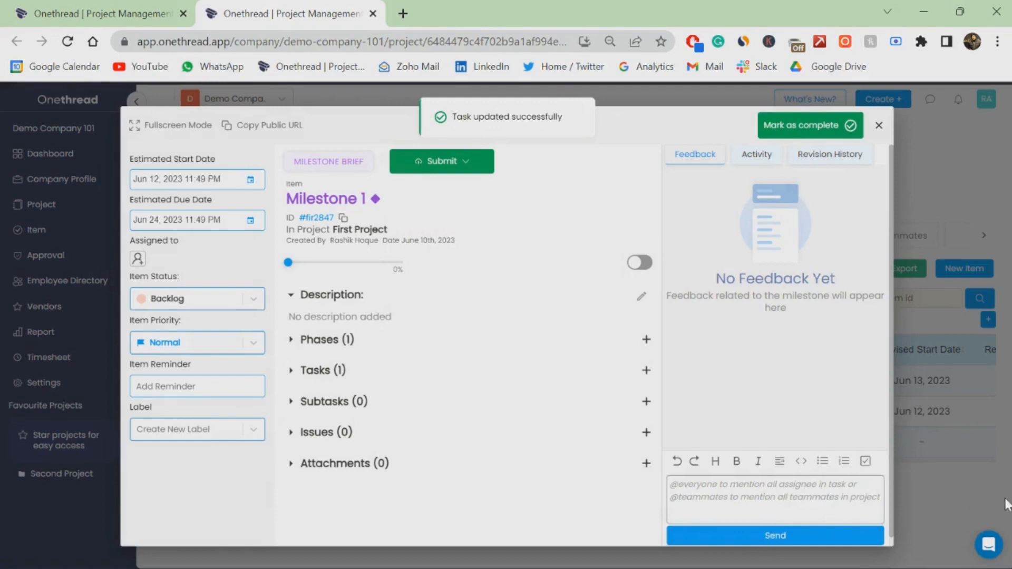
left_click(962, 492)
Set Phase 1's estimated start date to Jun 11, 2023 and due date to Jun 30, 2023, then close its details.
left_click(208, 440)
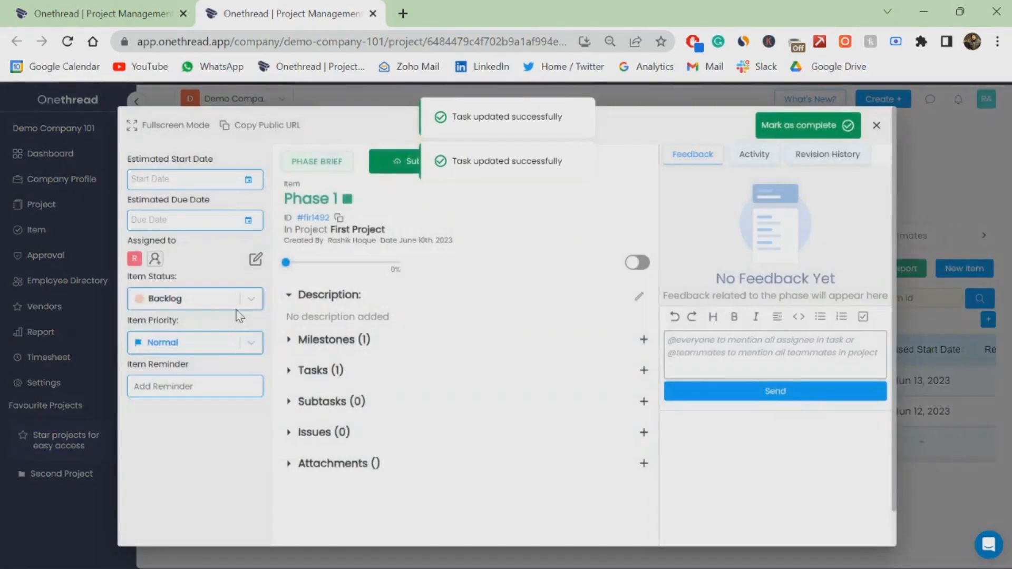
left_click(247, 181)
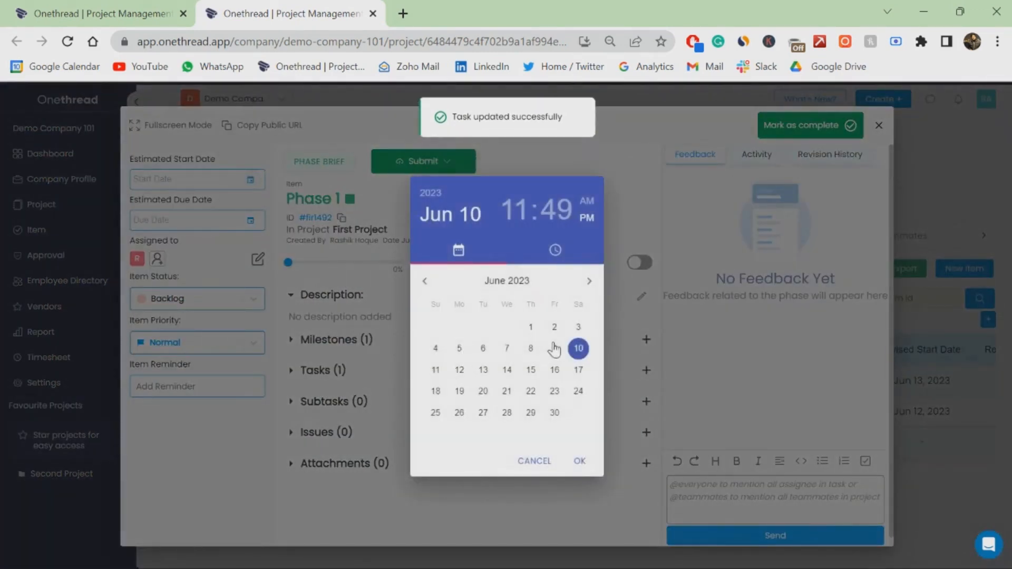
left_click(435, 370)
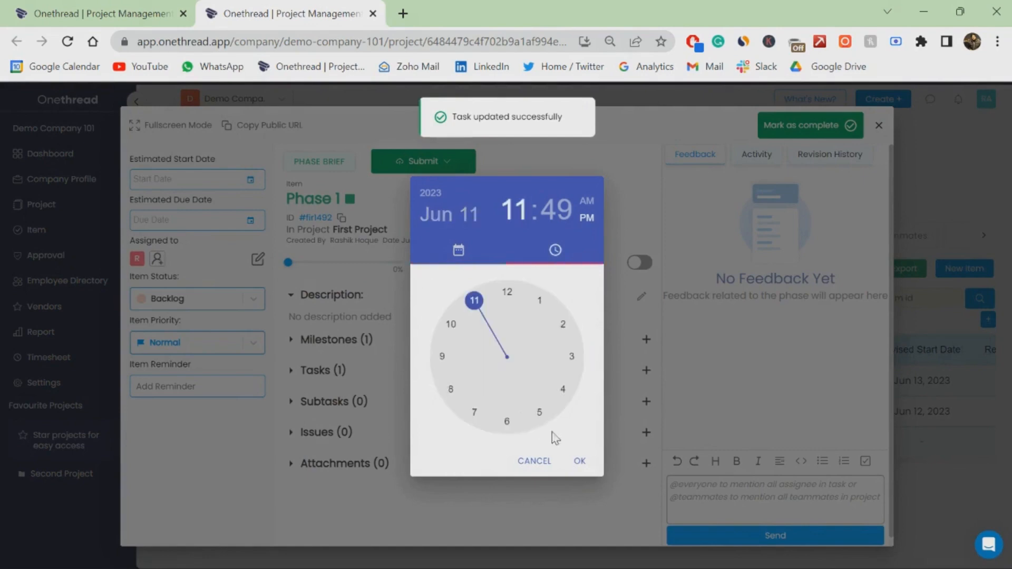
left_click(579, 462)
left_click(250, 220)
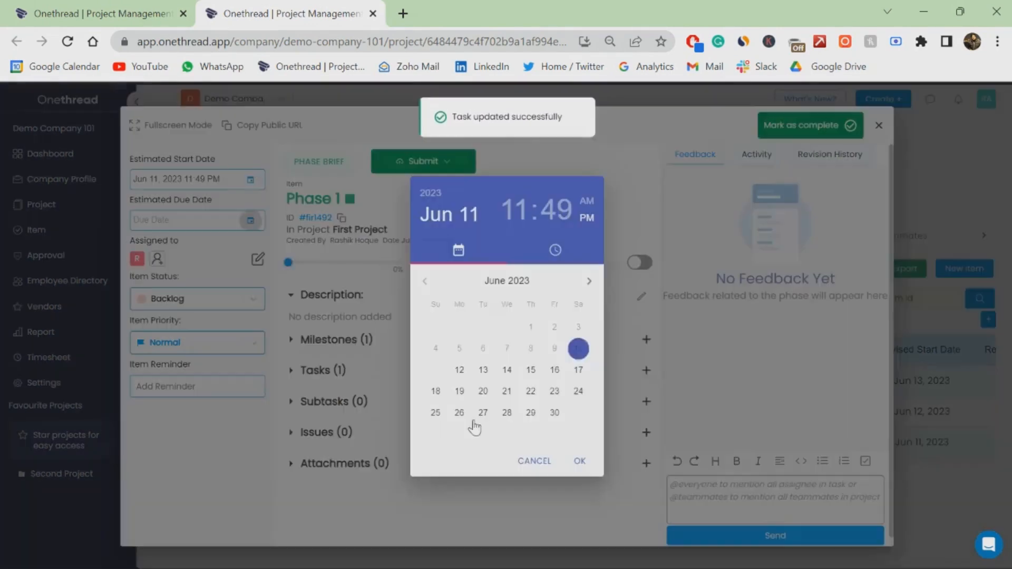
left_click(554, 413)
left_click(579, 462)
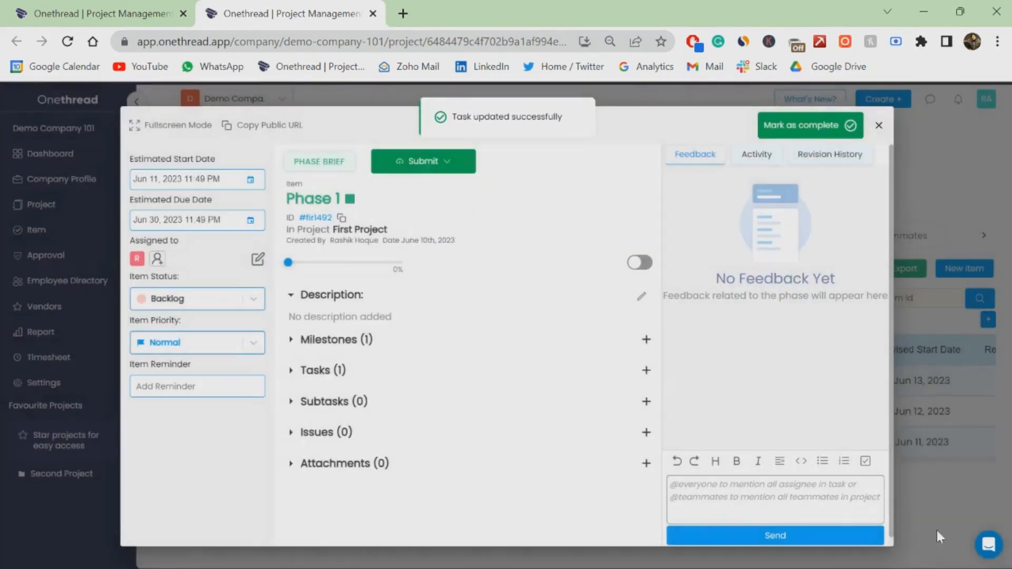
left_click(960, 517)
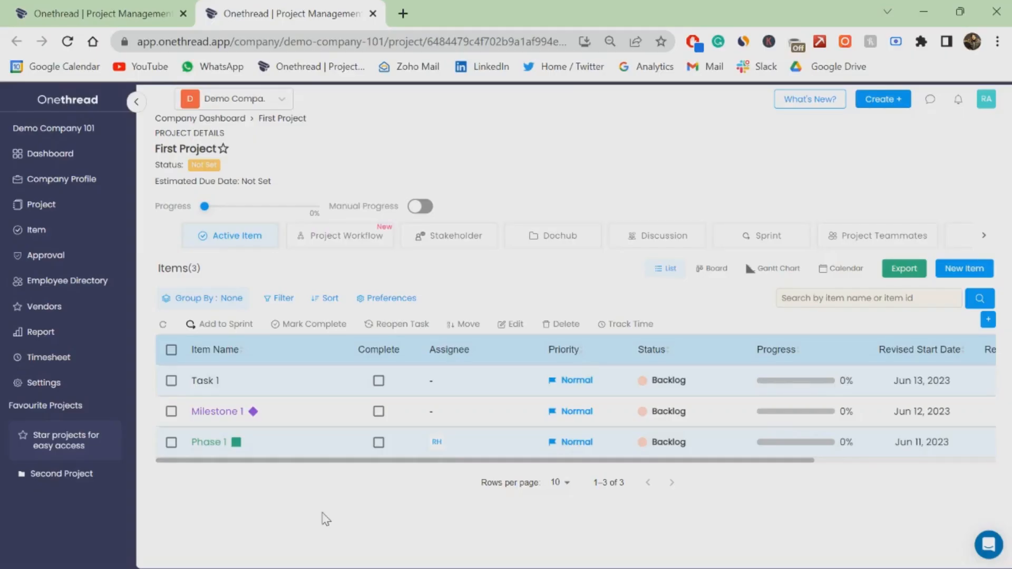
Reopen Task 1 and assign it to the listed team member.
left_click(207, 381)
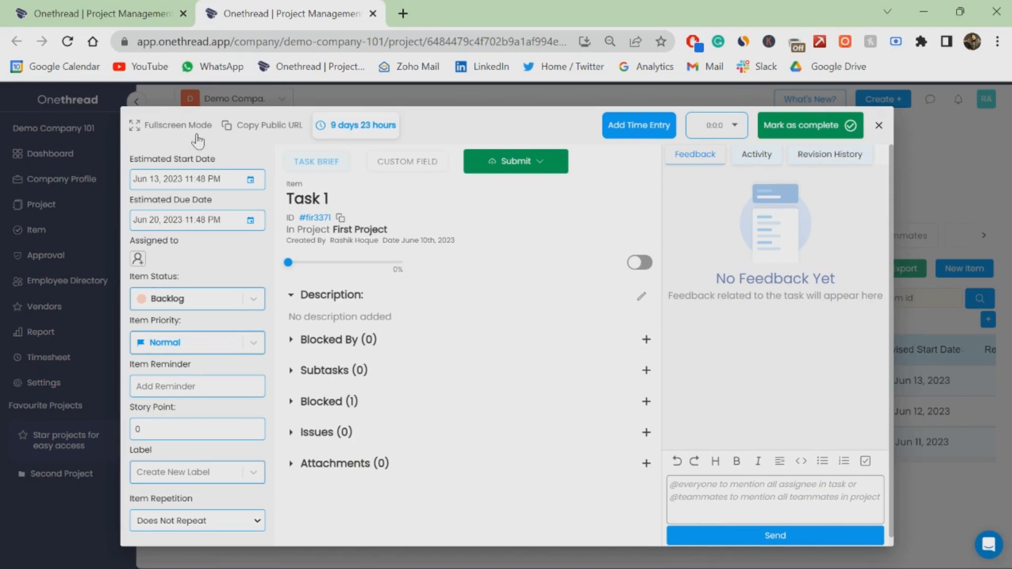
left_click(137, 258)
left_click(185, 320)
left_click(185, 327)
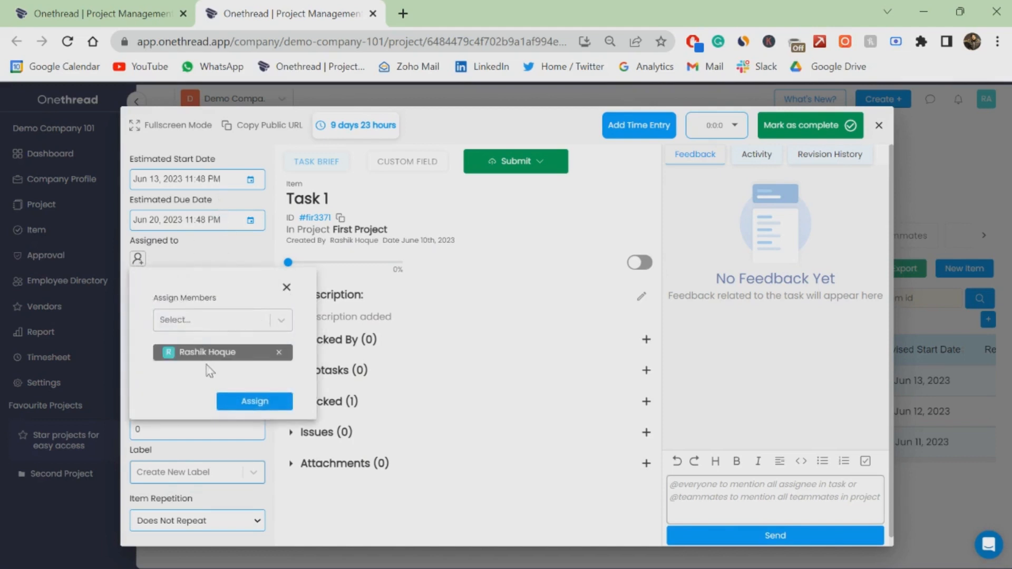
left_click(232, 403)
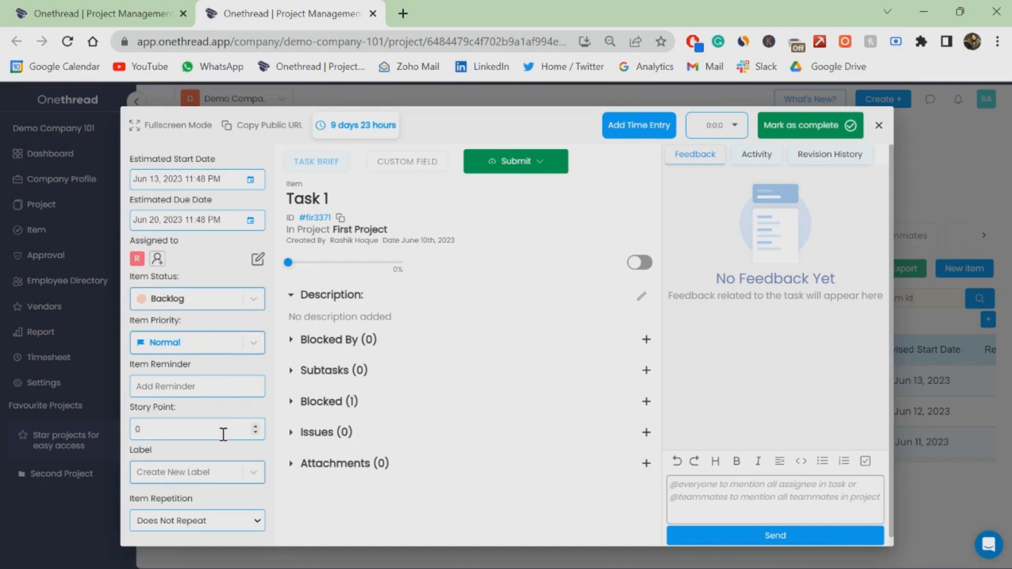
Create a new label "Custom" and apply it to Task 1.
left_click(211, 470)
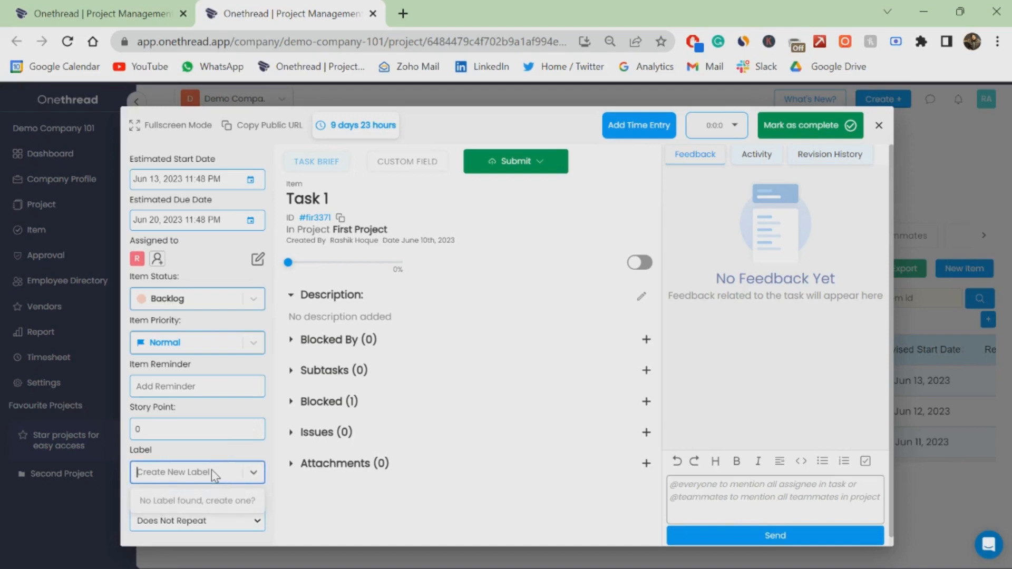
type("Custom")
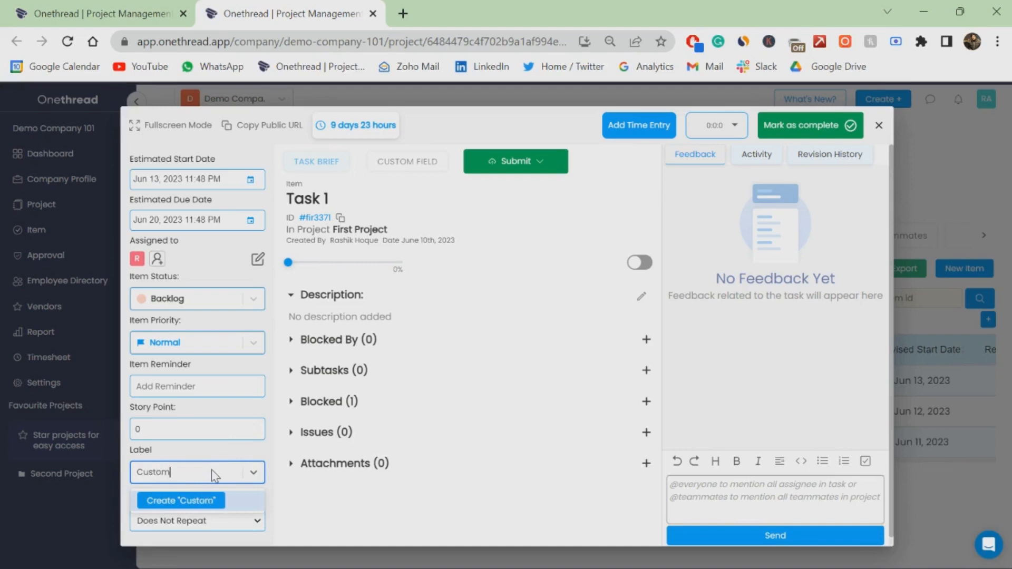
key("Return")
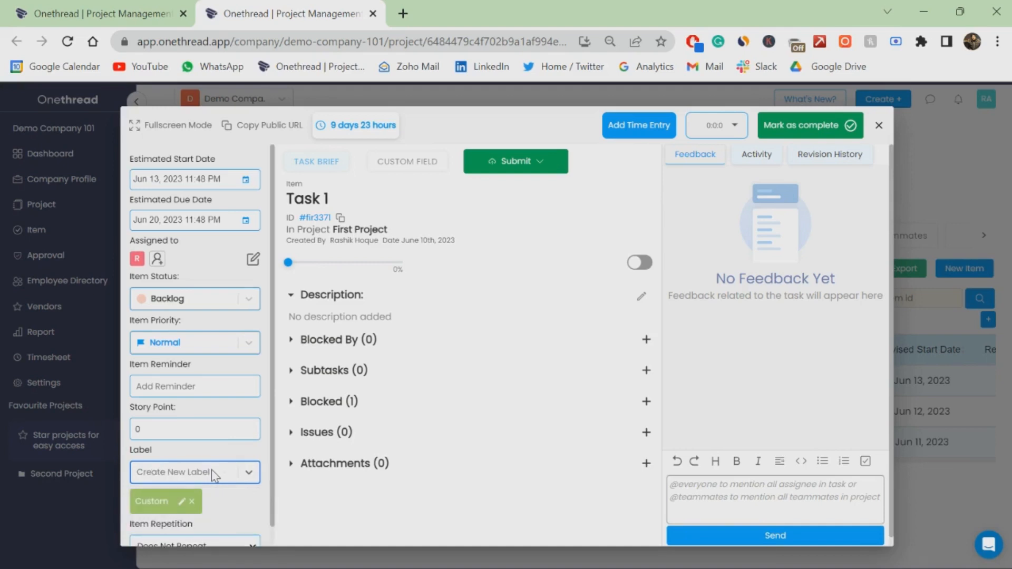
scroll(245, 435, "down", 1)
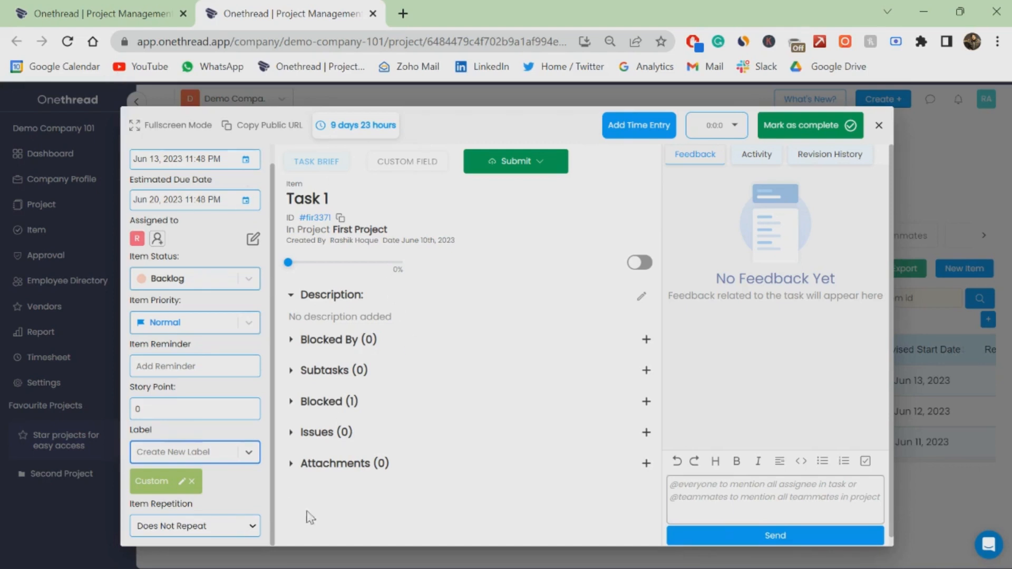
Create a custom field "Revenue" of type Currency in US Dollar for Task 1, applied to this project.
left_click(409, 165)
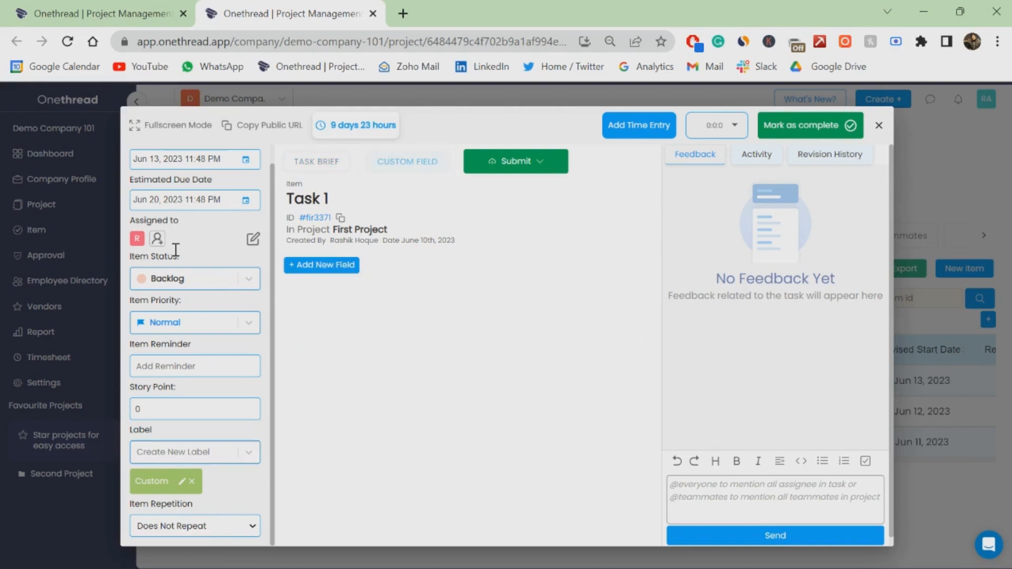
left_click(345, 265)
left_click(405, 313)
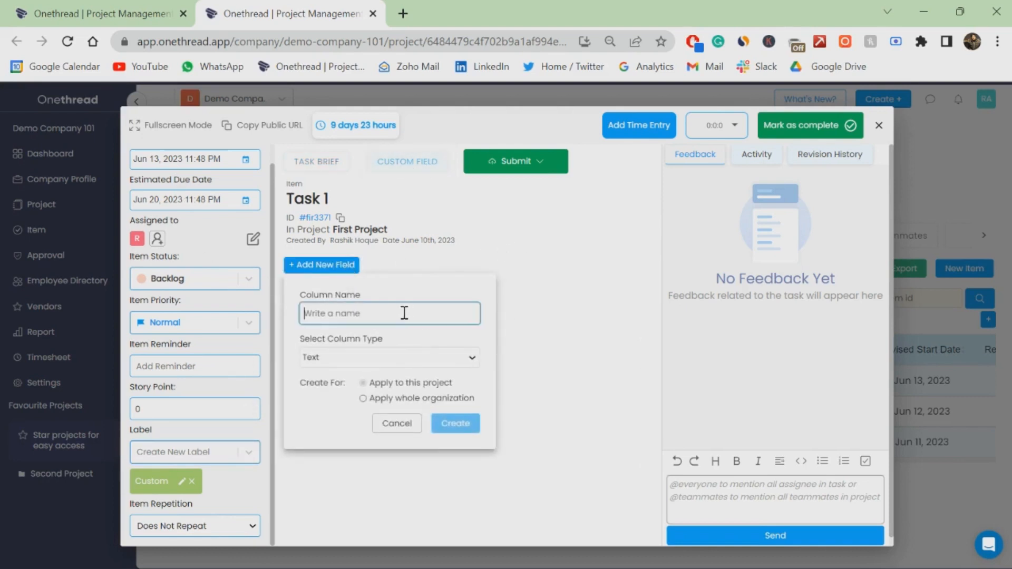
type("Revenue")
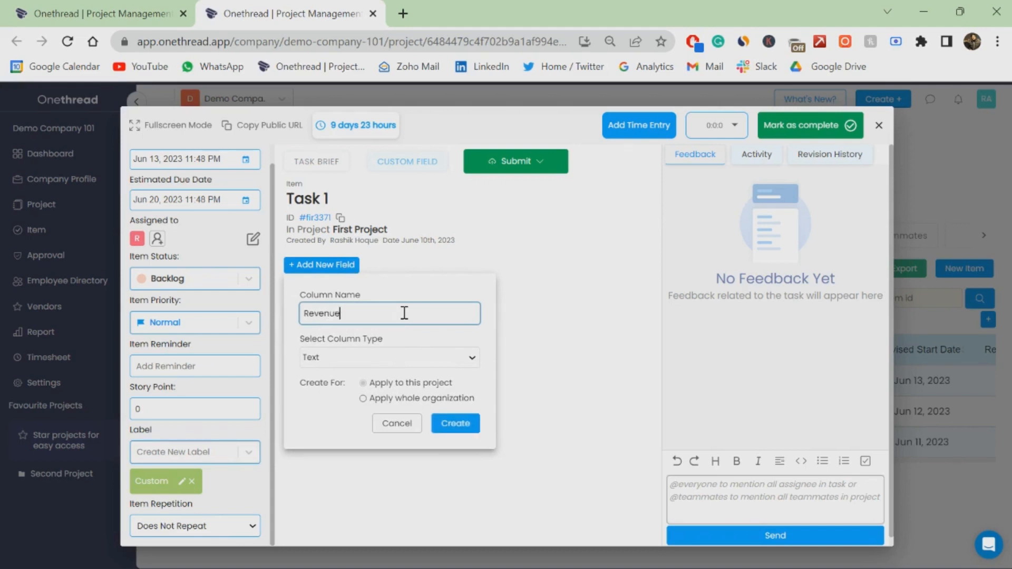
left_click(384, 357)
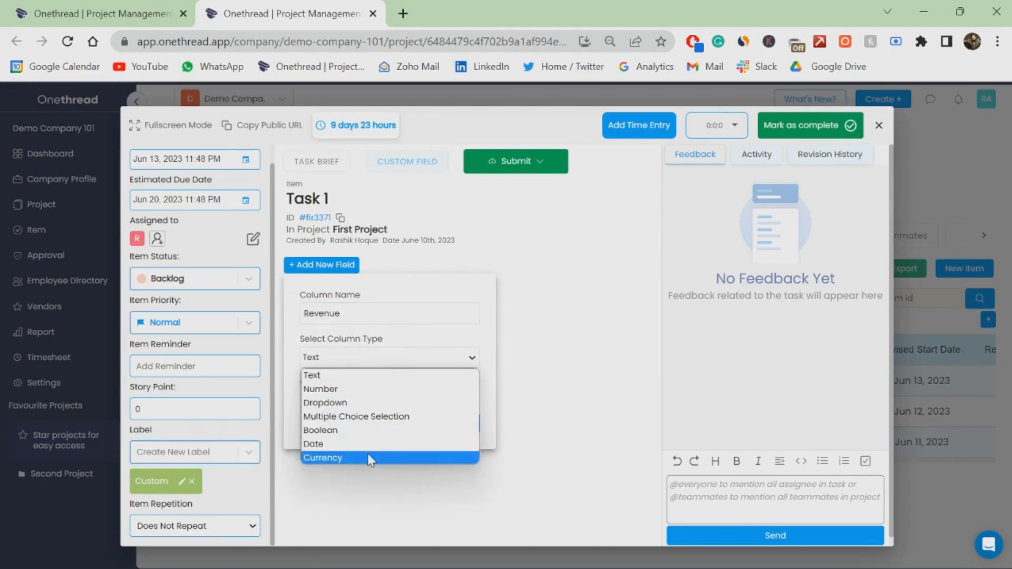
left_click(371, 459)
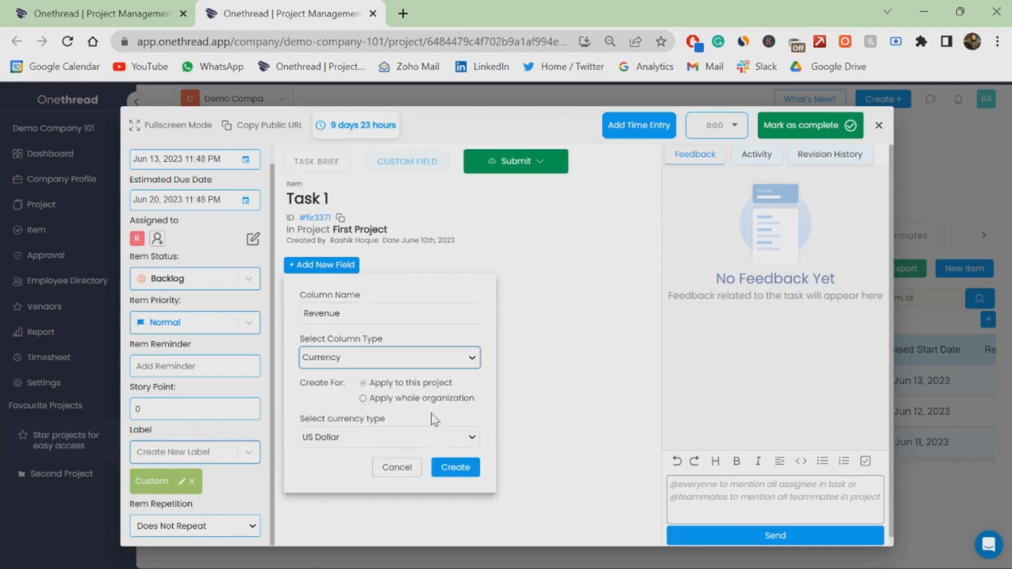
left_click(442, 477)
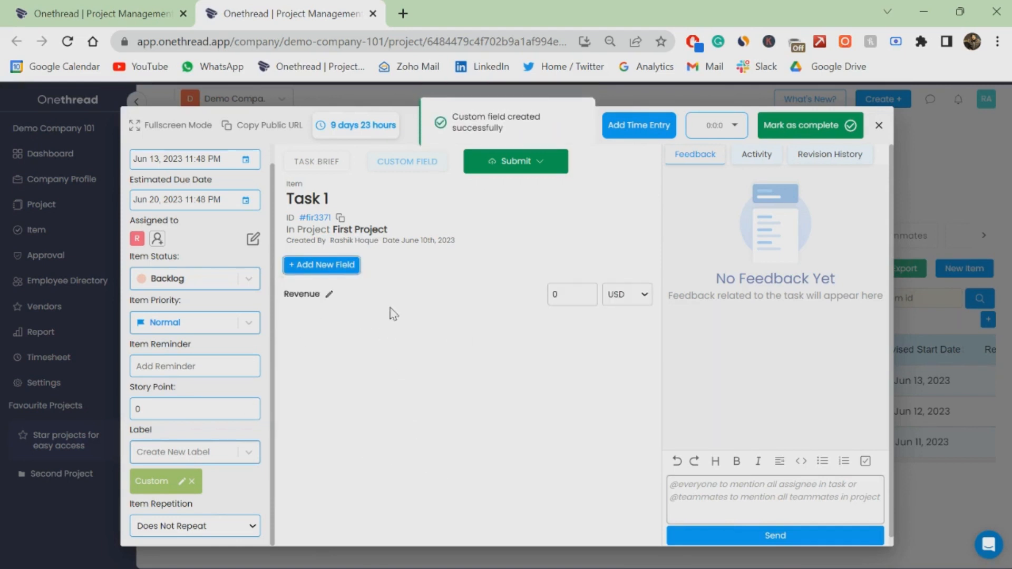
left_click(321, 265)
left_click(387, 357)
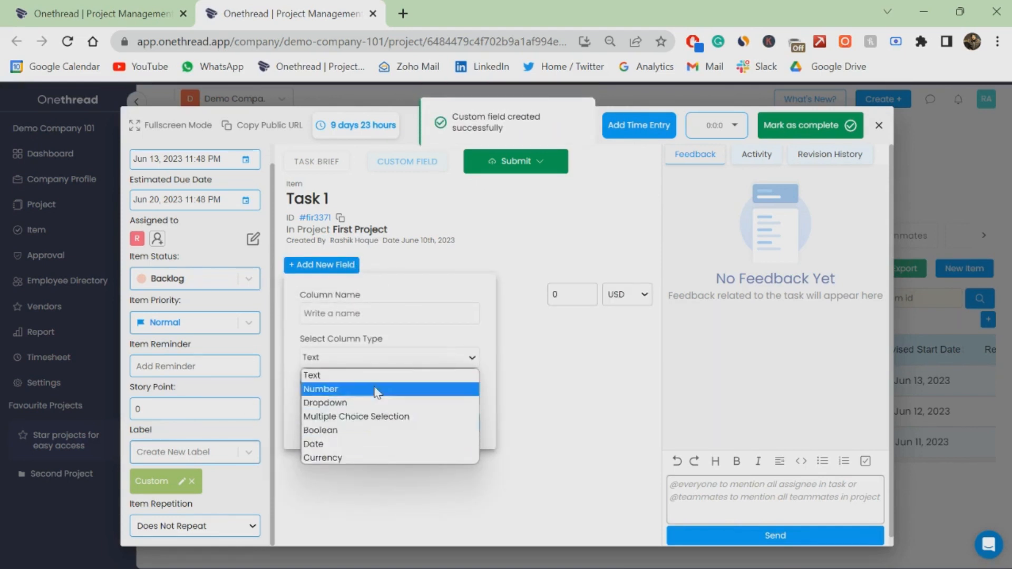
left_click(485, 475)
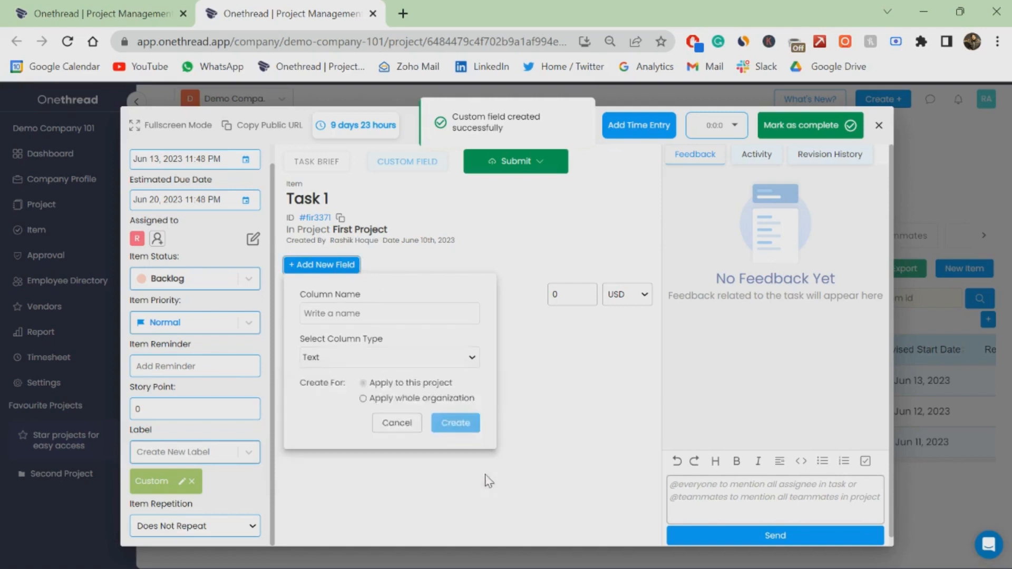
left_click(485, 475)
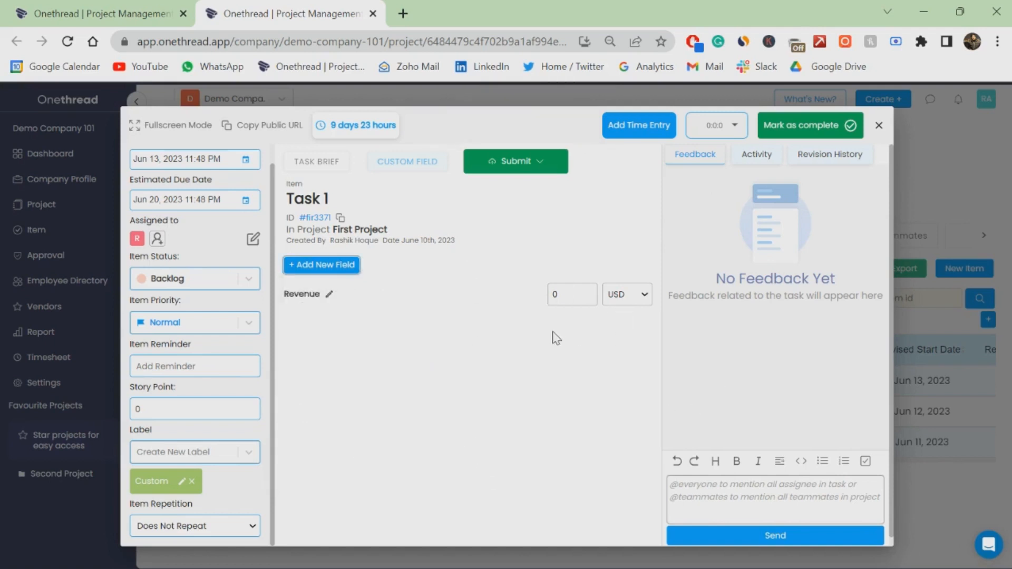
Add a subtask named "Subtask 1" to Task 1 from its task brief.
left_click(316, 162)
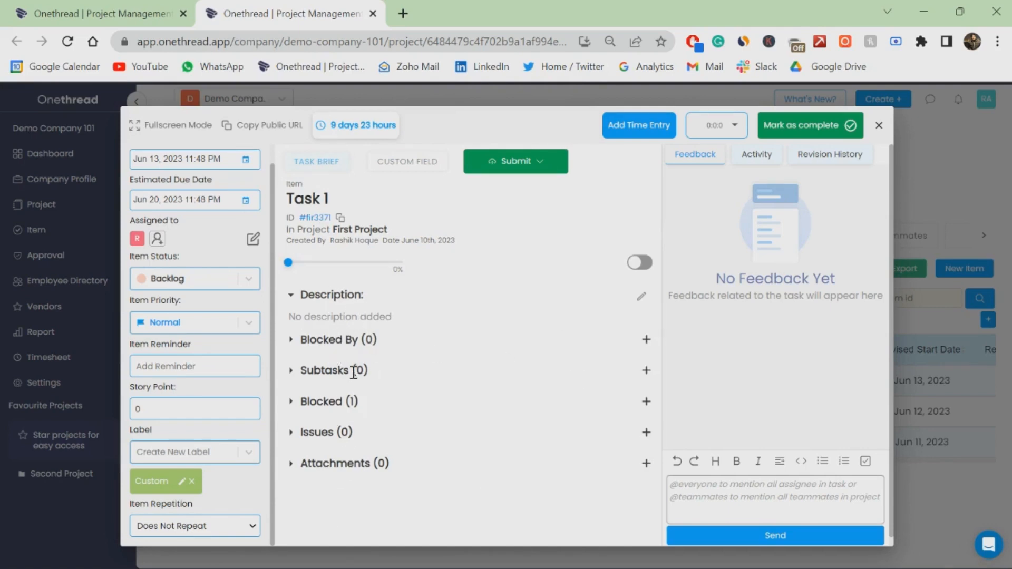
left_click(646, 370)
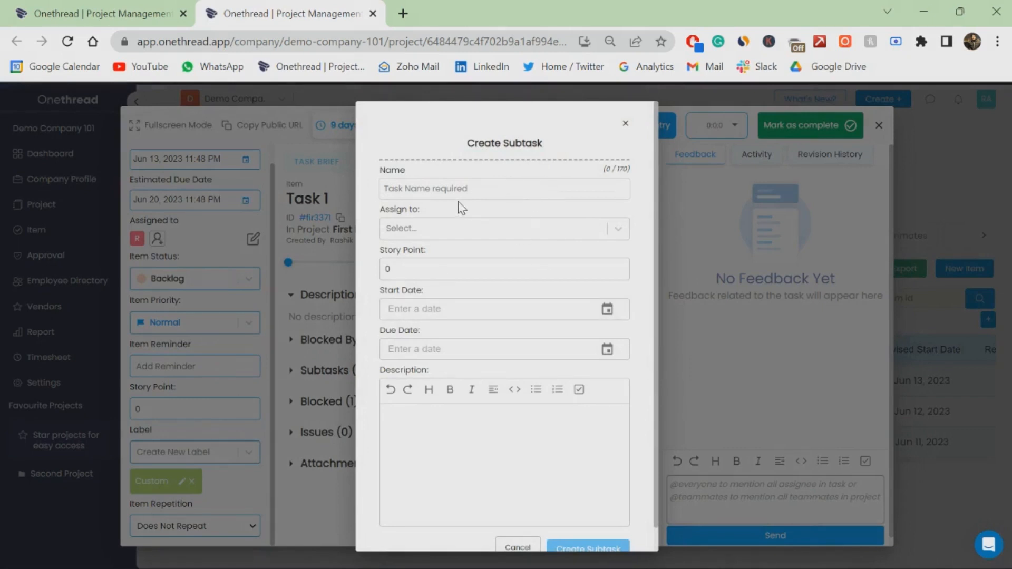
scroll(522, 464, "down", 1)
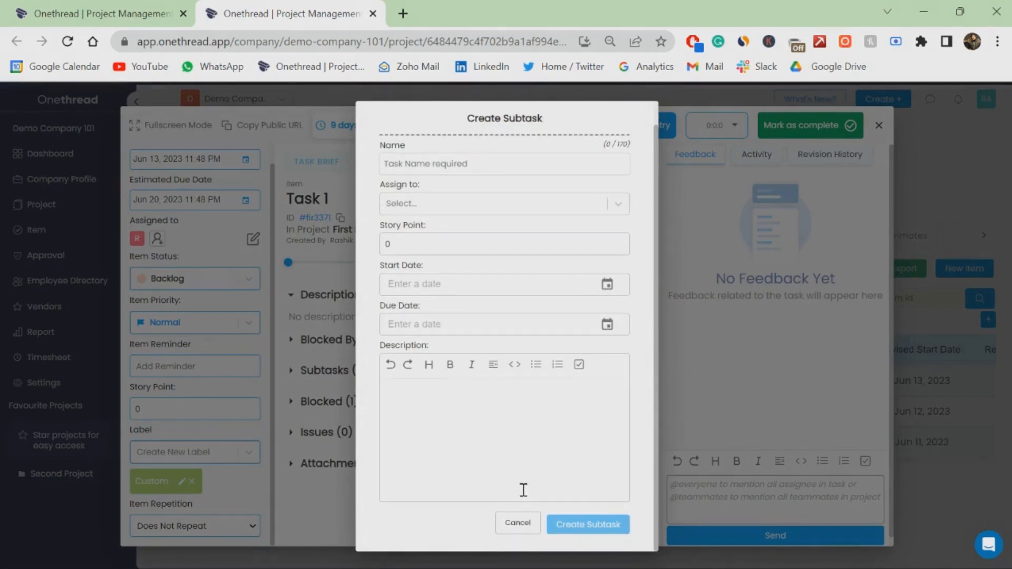
left_click(466, 162)
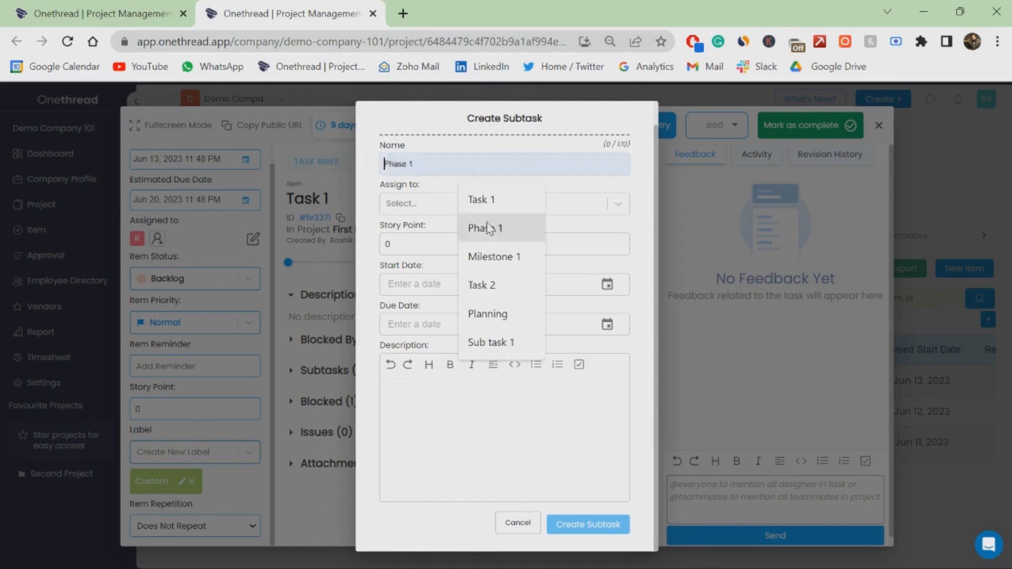
type("Subtask 1")
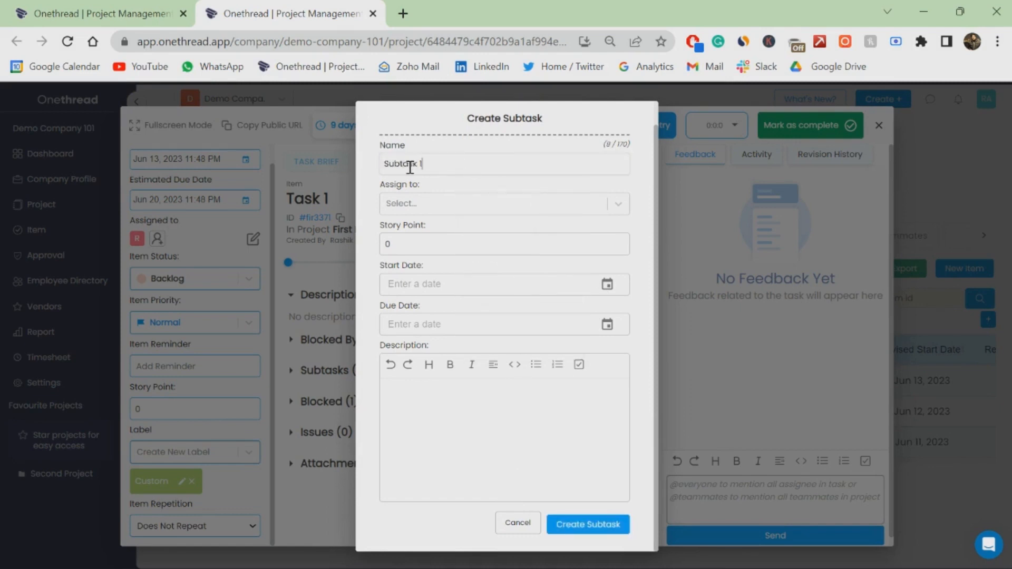
left_click(577, 525)
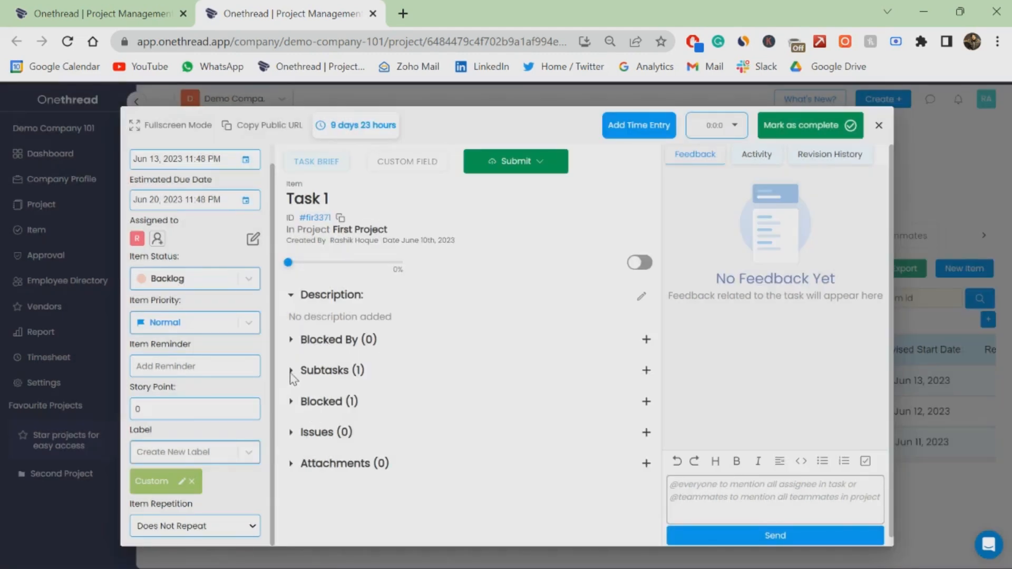
Examine Task 1's subtasks, blocked items and issues, and look at the upload form for attachments.
left_click(290, 371)
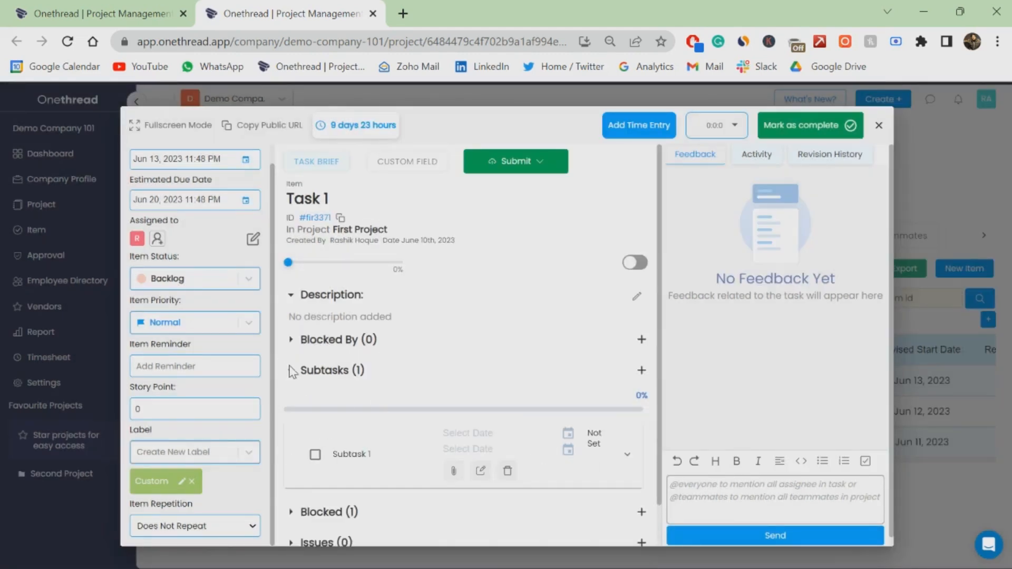
left_click(290, 370)
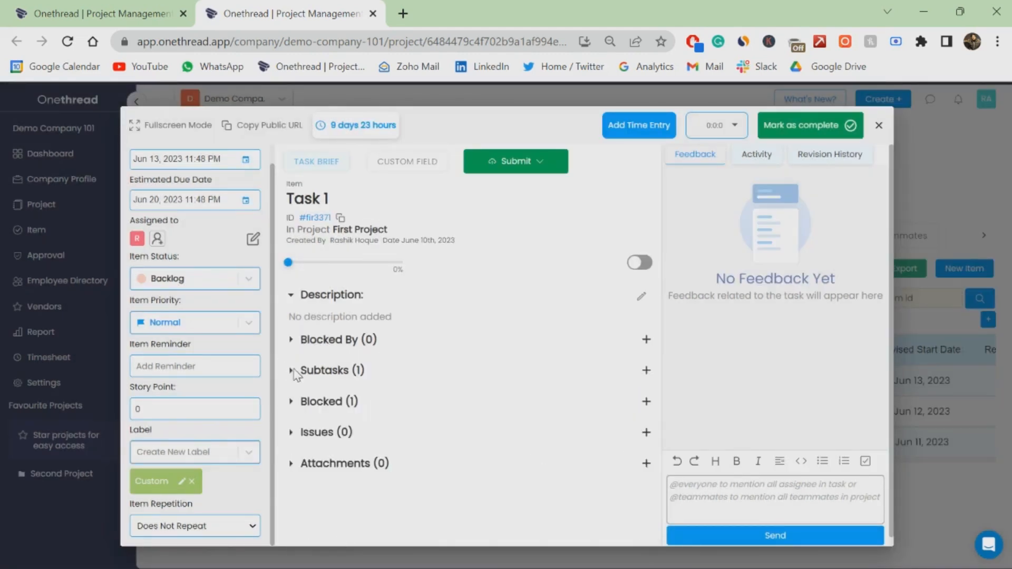
left_click(292, 402)
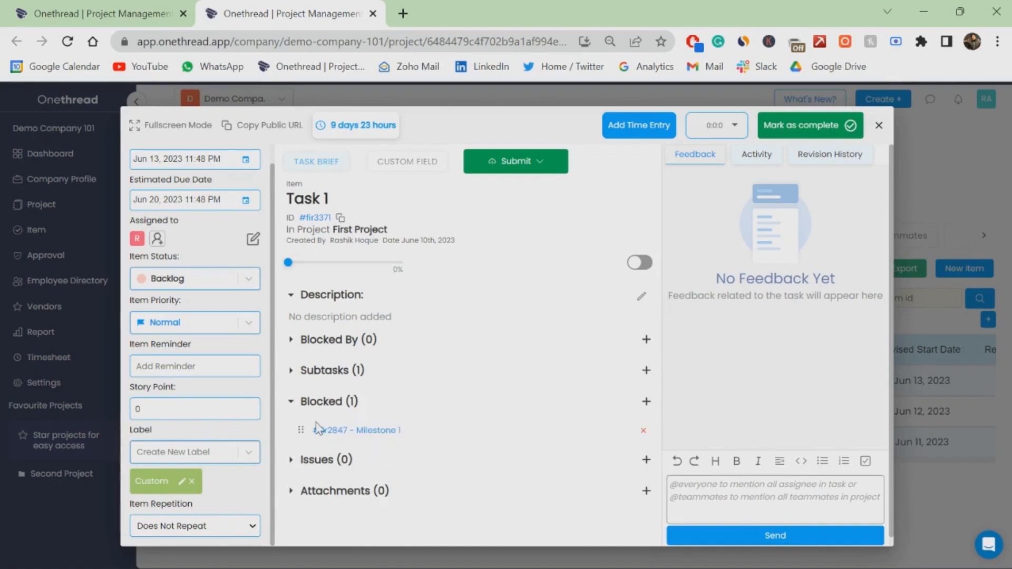
left_click(292, 402)
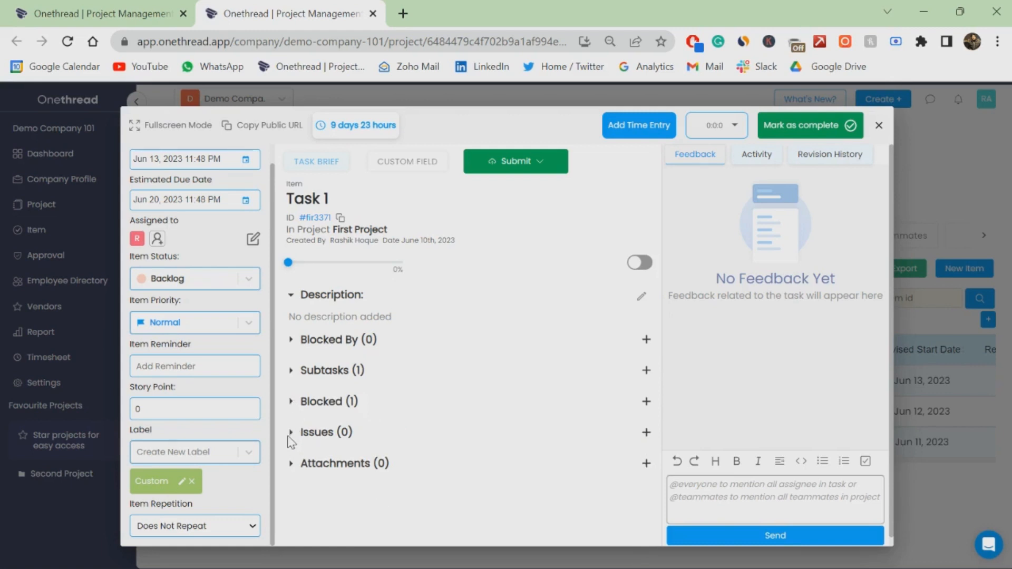
left_click(291, 434)
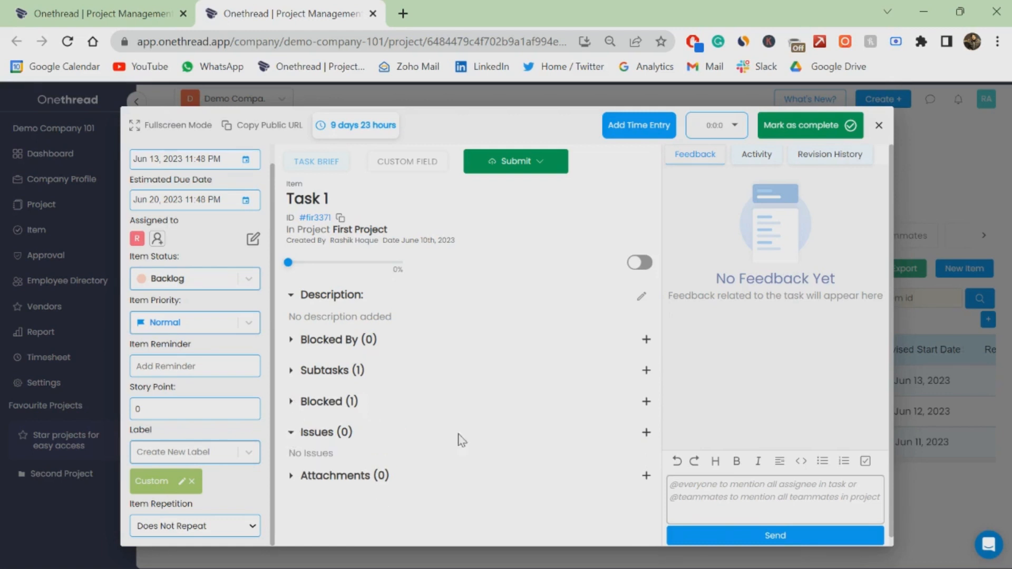
left_click(645, 476)
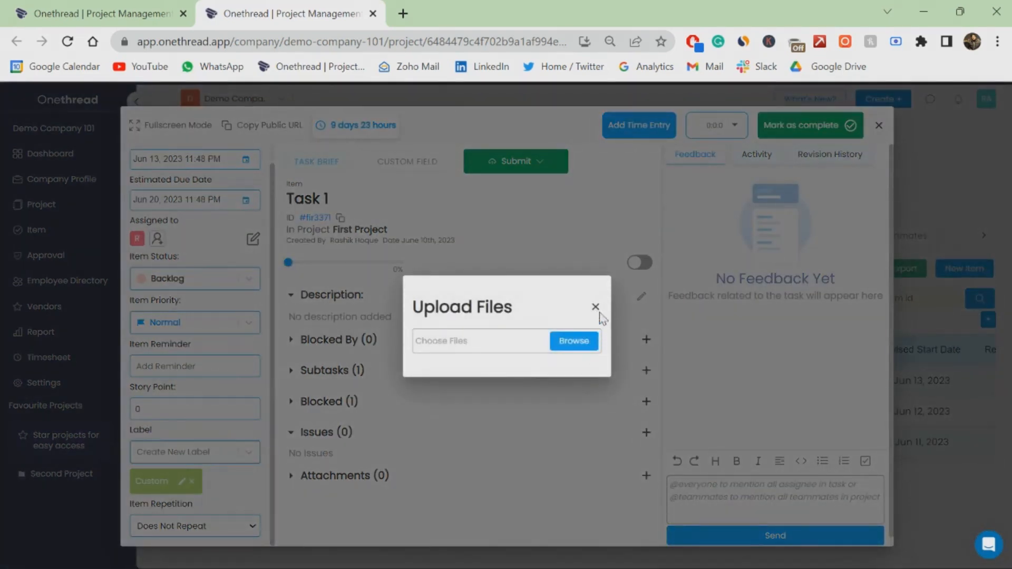
left_click(596, 308)
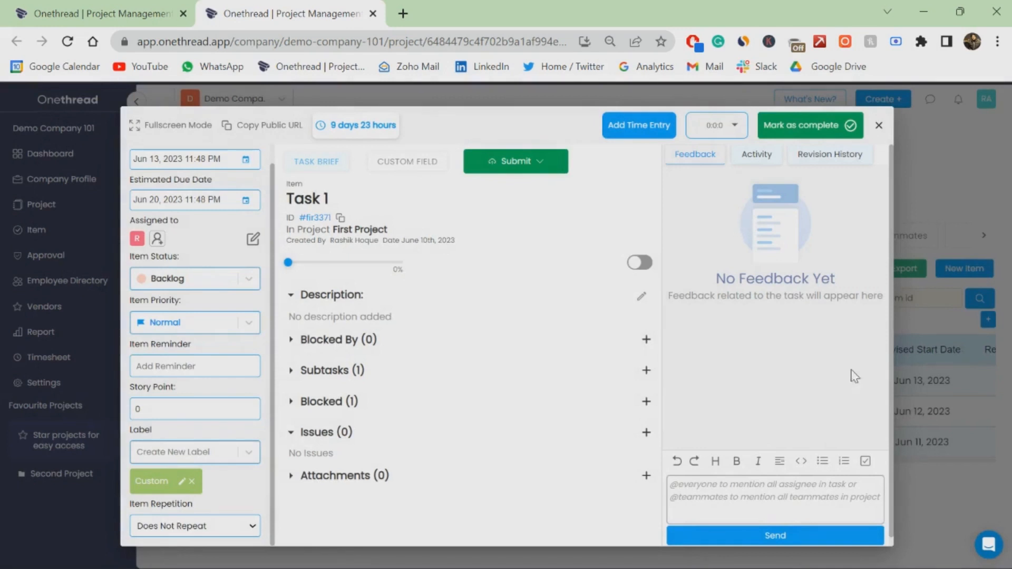
Post the feedback comment "Hi everyone" on Task 1, mentioning the listed teammate.
left_click(753, 486)
type("H")
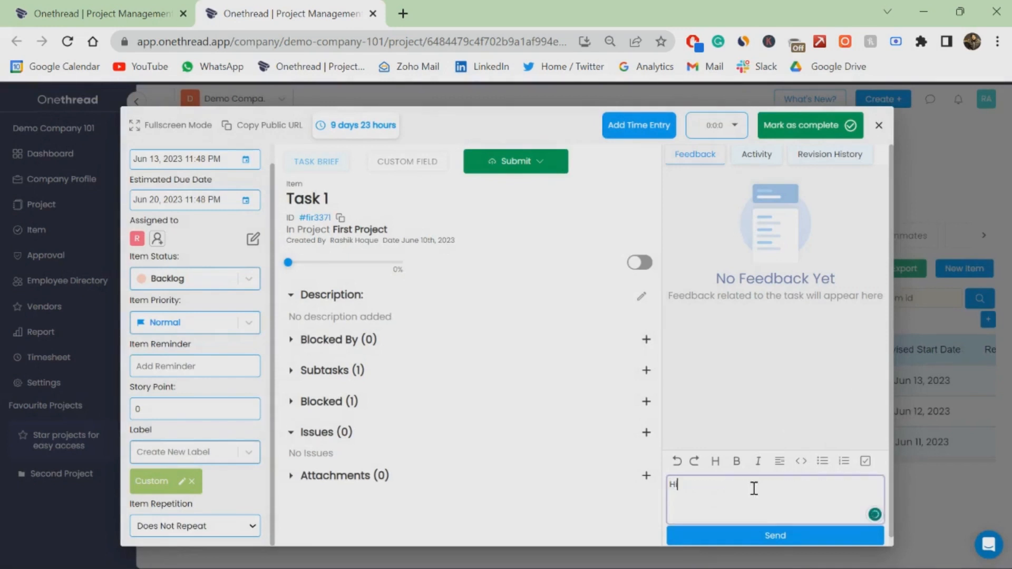
type("i everyon @")
left_click(668, 438)
mouse_move(706, 486)
left_click(714, 410)
left_click(774, 535)
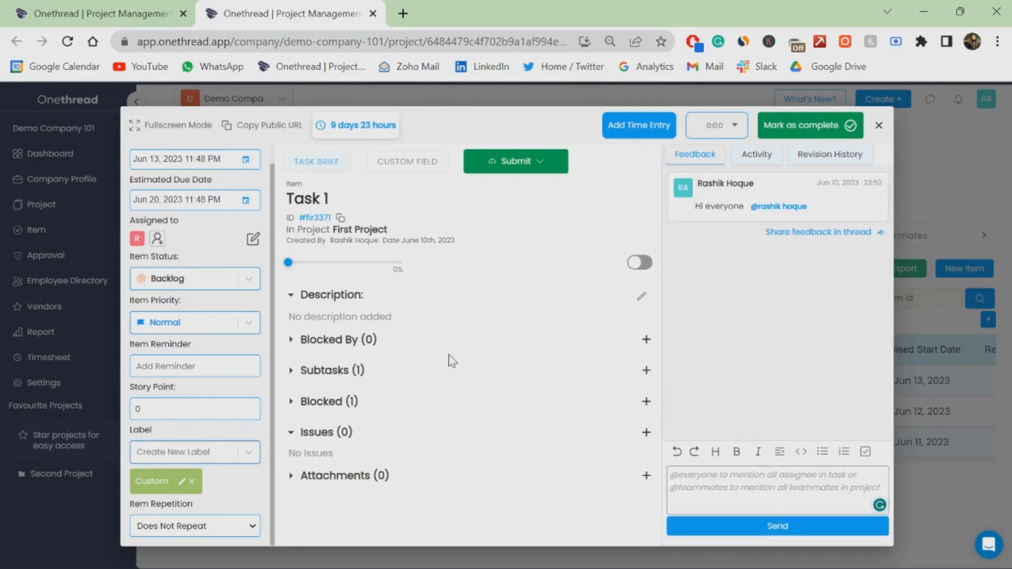
View the comment's feedback thread, then review Task 1's activity log and revision history.
left_click(768, 233)
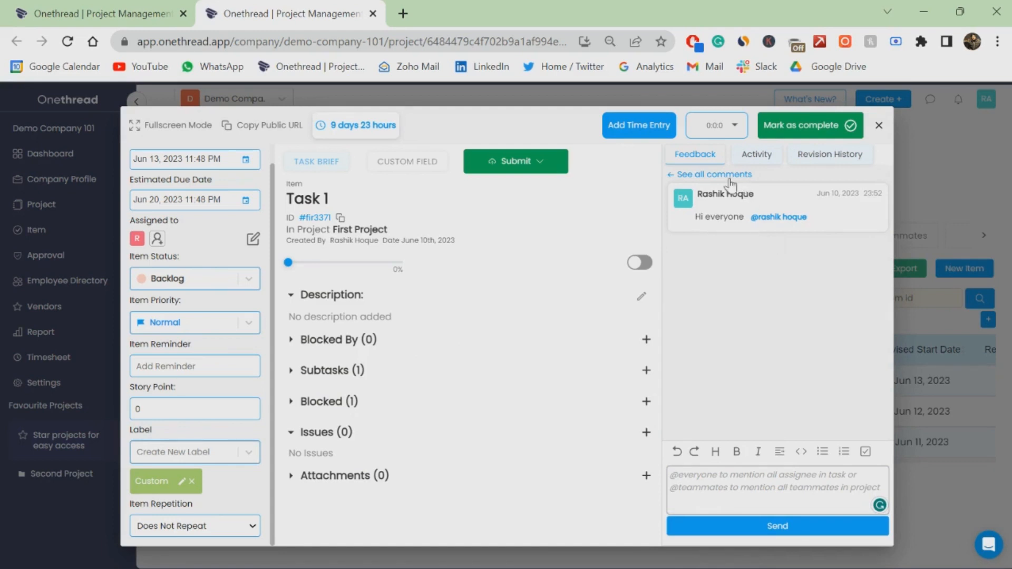
left_click(684, 174)
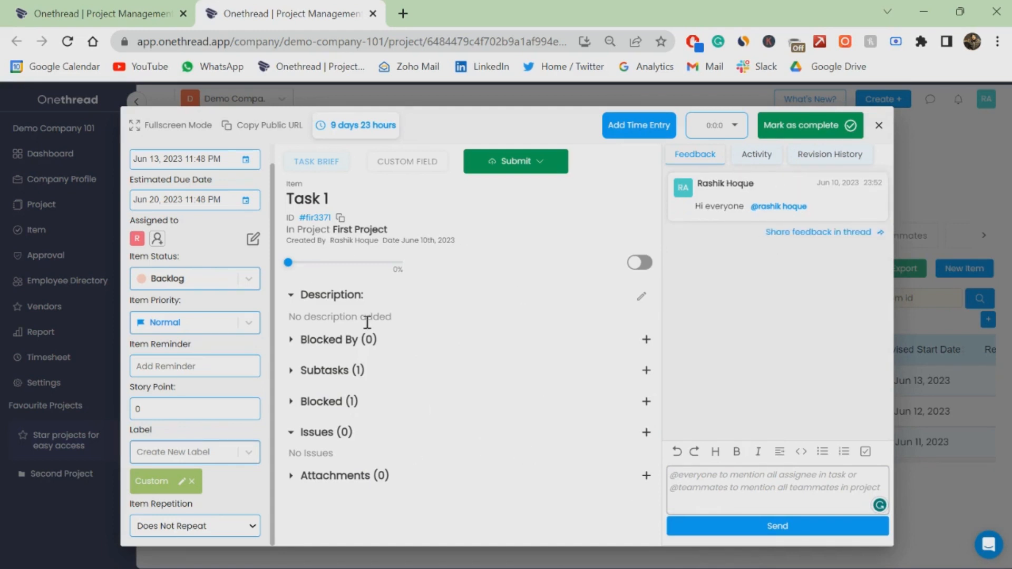
left_click(764, 168)
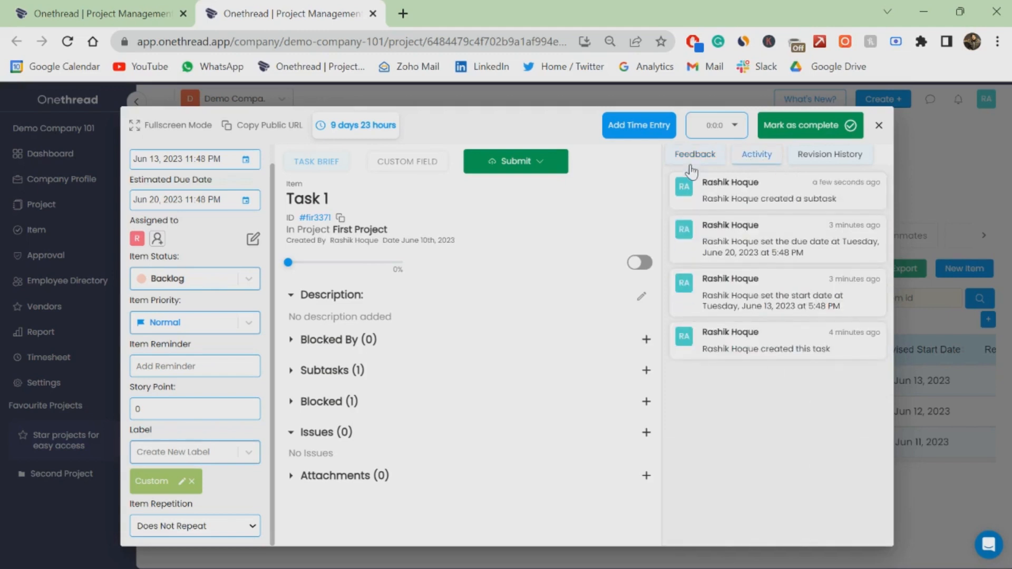
left_click(856, 160)
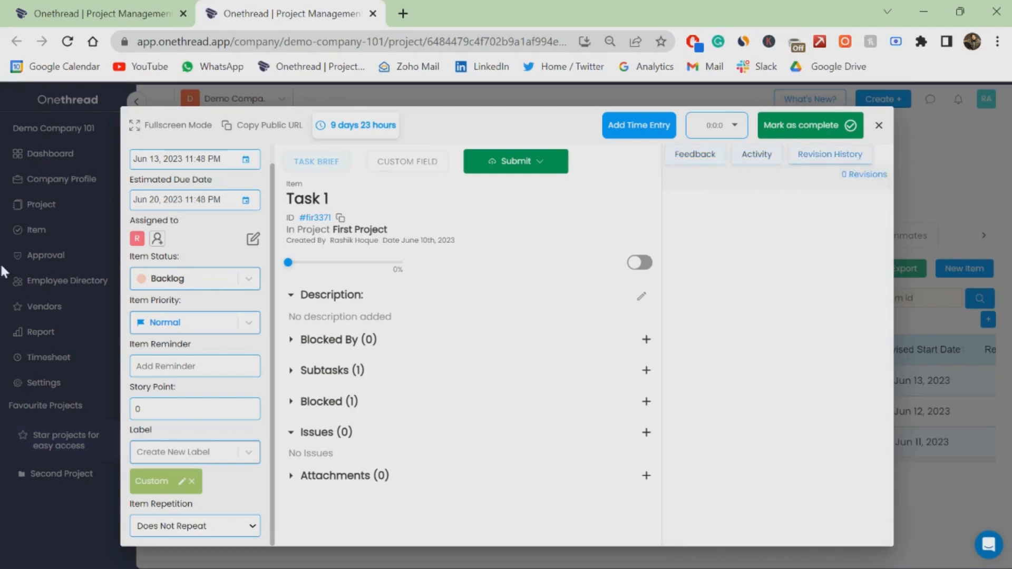
Revise Task 1's estimated due date to Jun 21, 2023, giving "Unclear Requirements" as the reason and "Please change deadline" as the description.
left_click(245, 200)
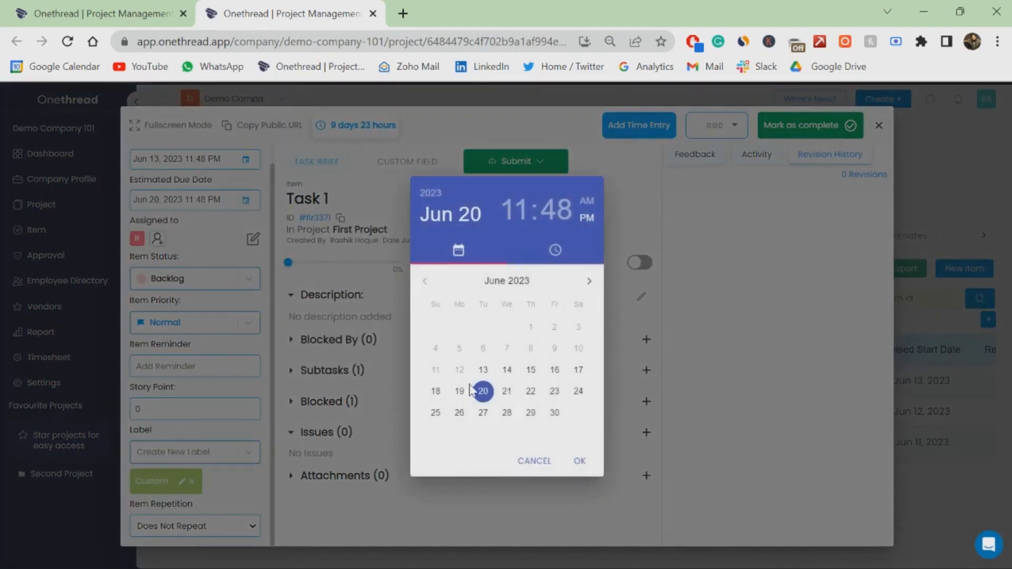
left_click(505, 394)
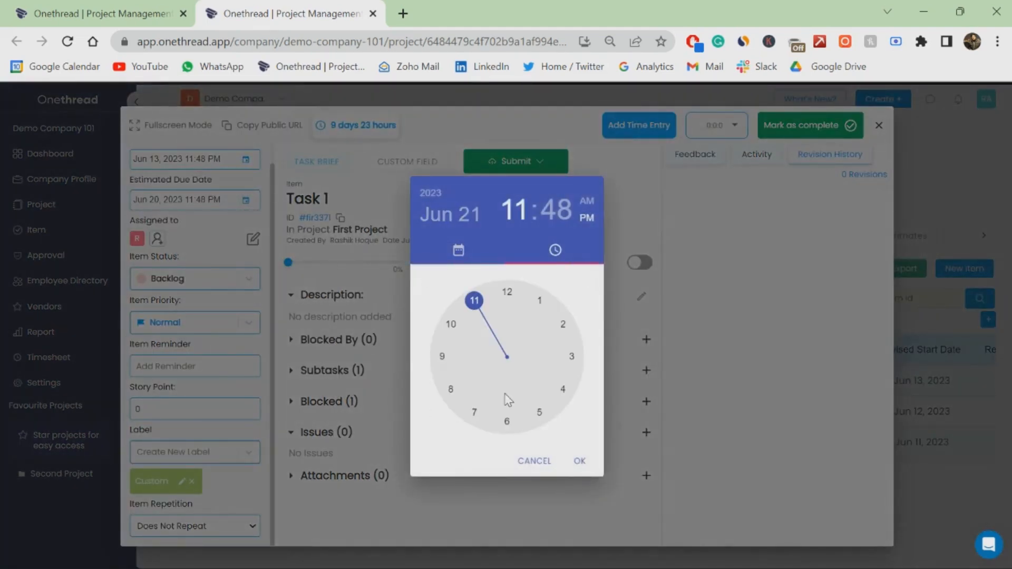
left_click(581, 461)
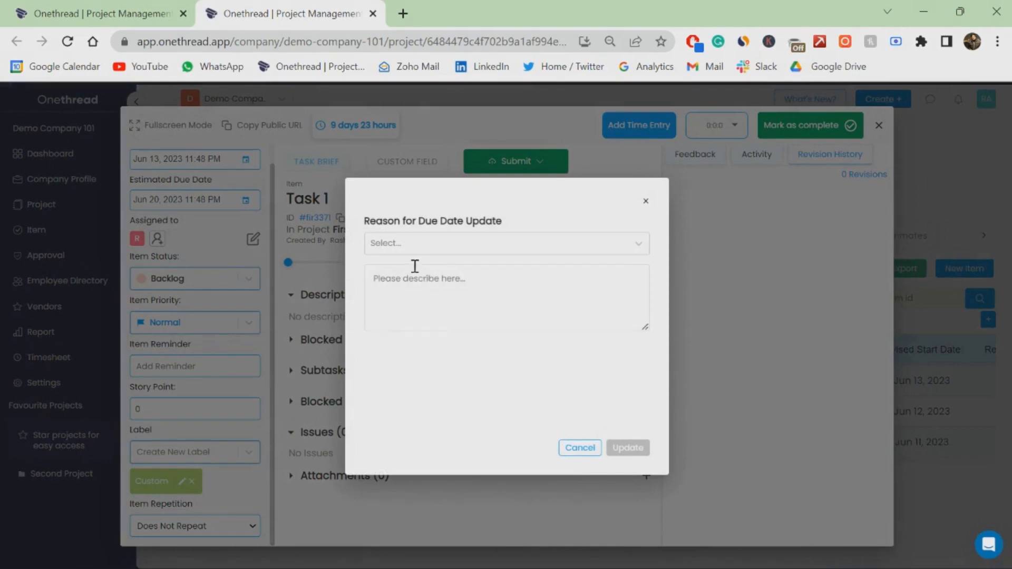
left_click(413, 246)
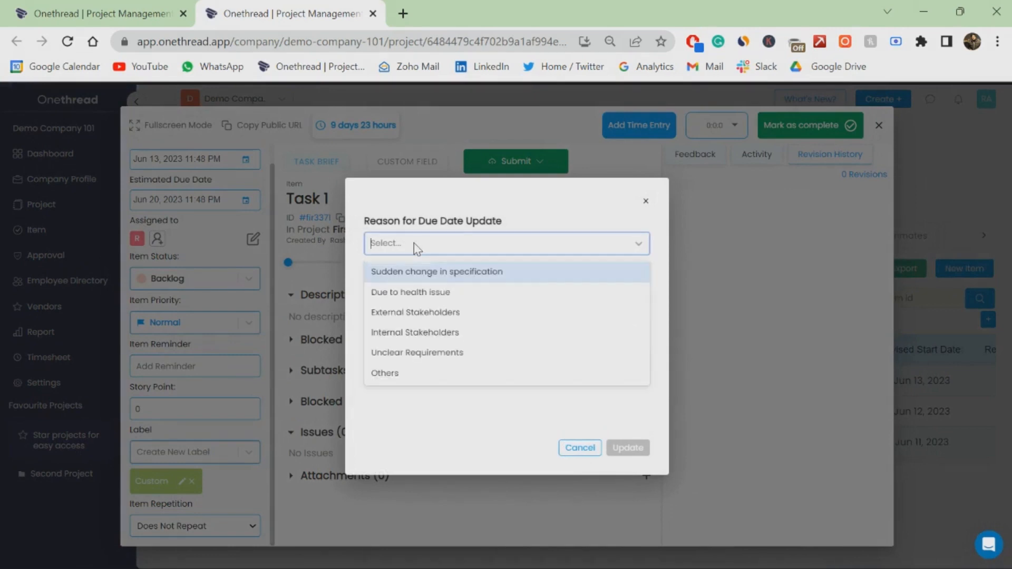
left_click(436, 352)
left_click(434, 315)
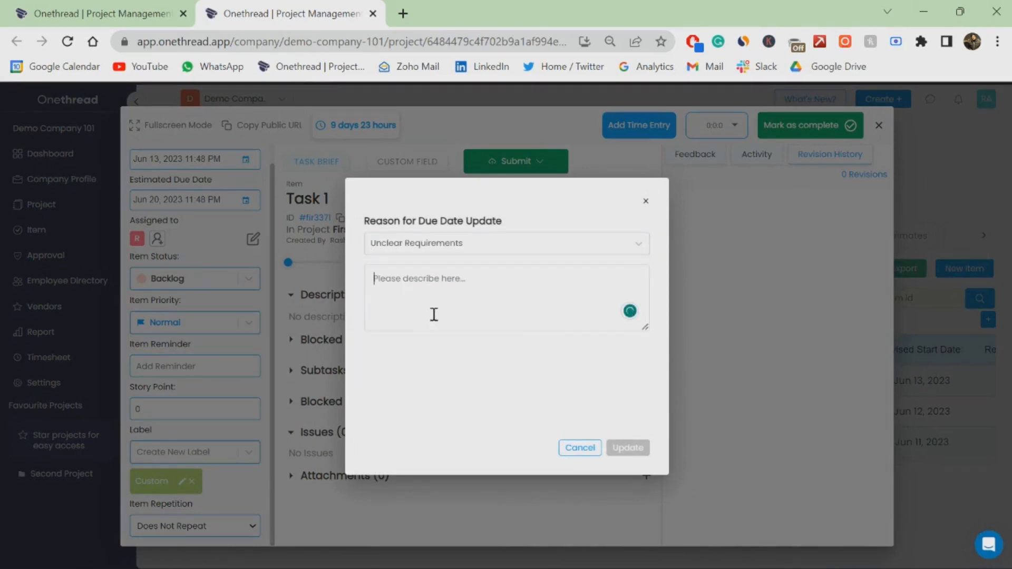
type("Please cha")
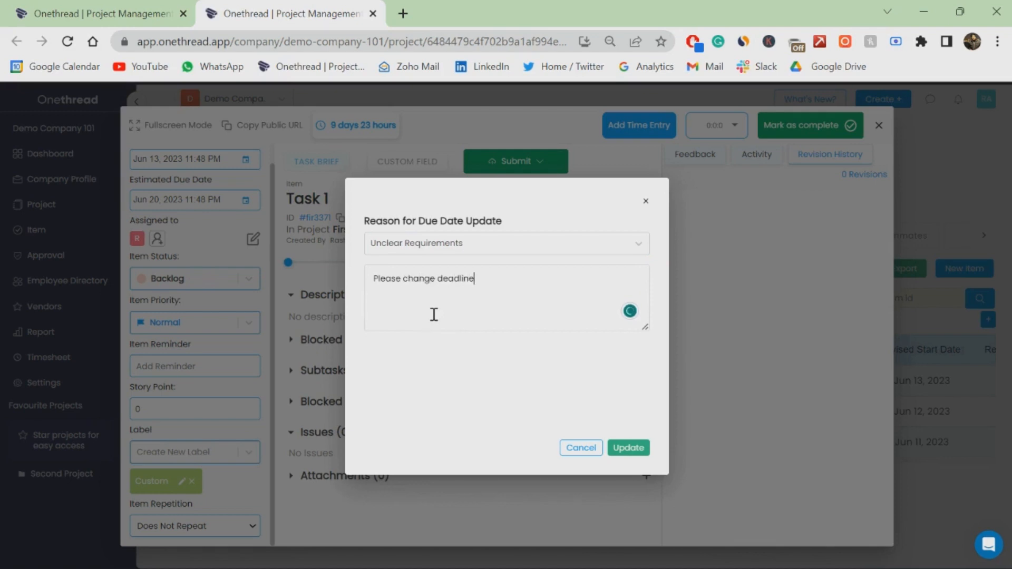
type("nge deadline")
left_click(626, 448)
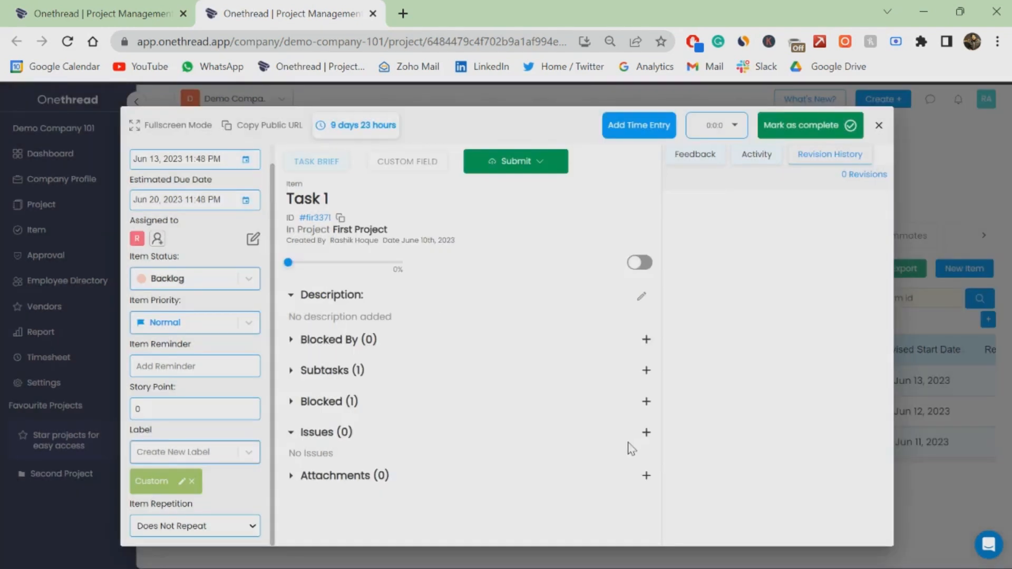
Review Task 1's revision history entry, then look over the task submission form and its reviewer choices without submitting.
left_click(821, 161)
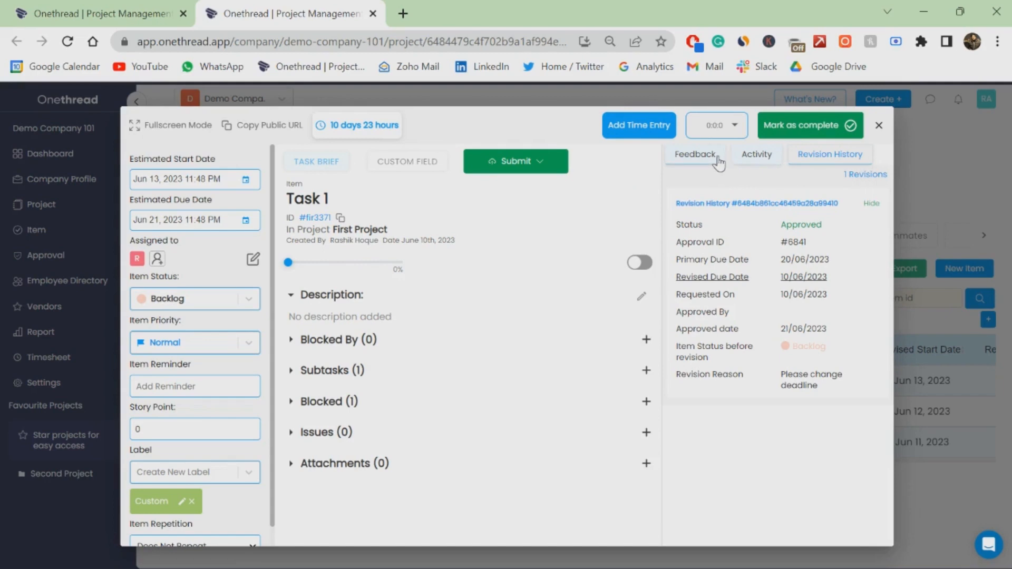
left_click(871, 204)
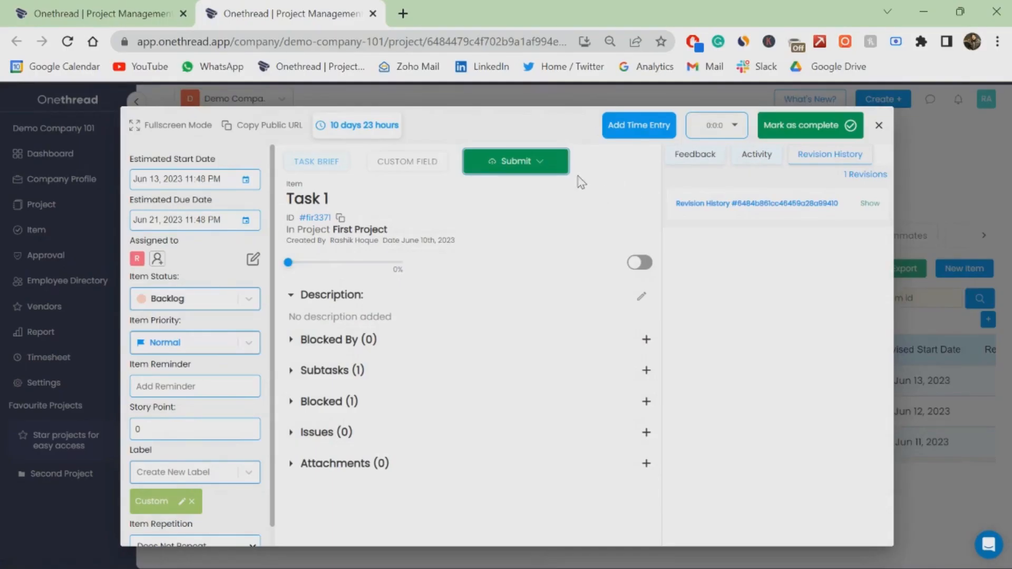
left_click(538, 172)
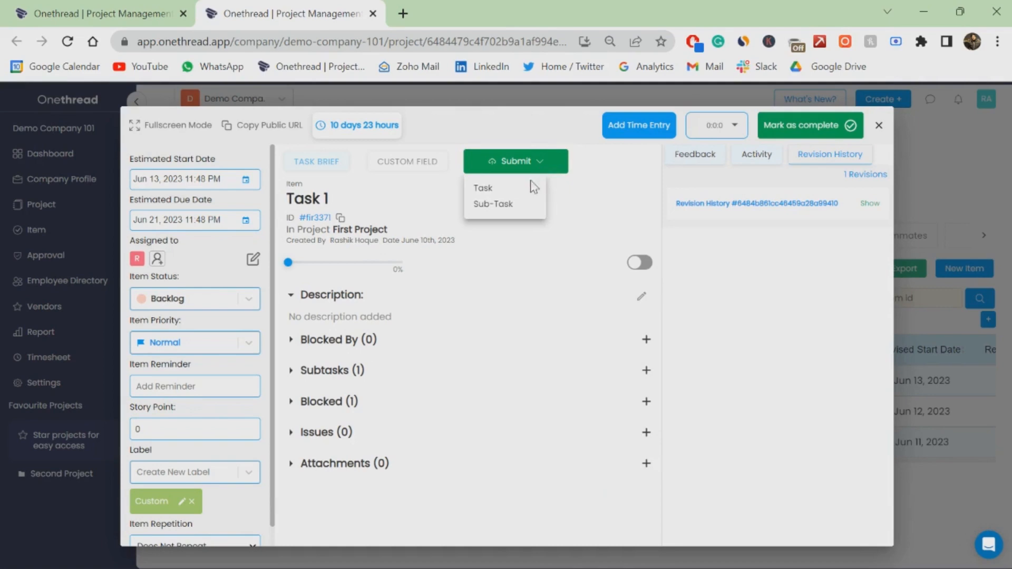
left_click(489, 189)
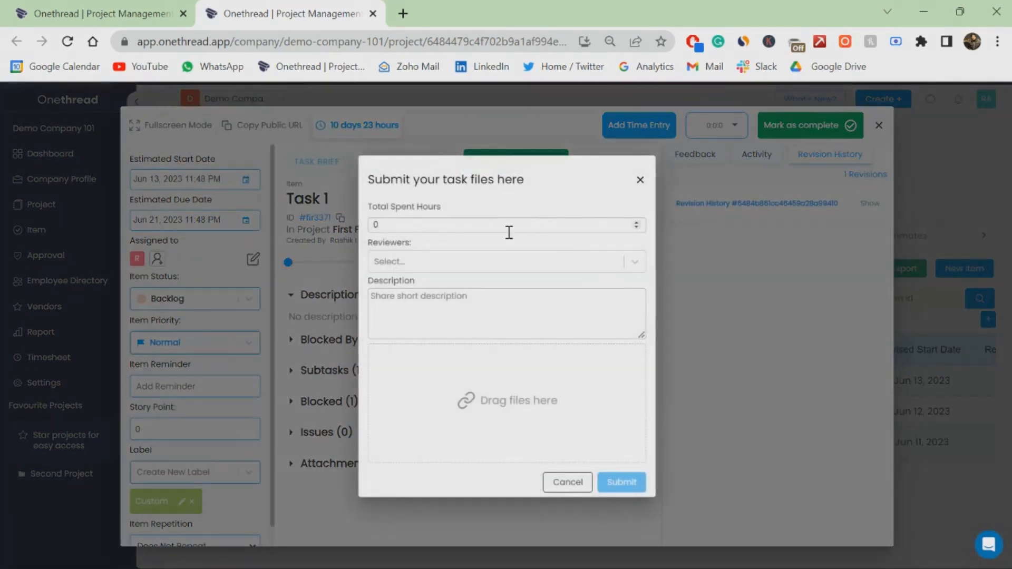
left_click(515, 264)
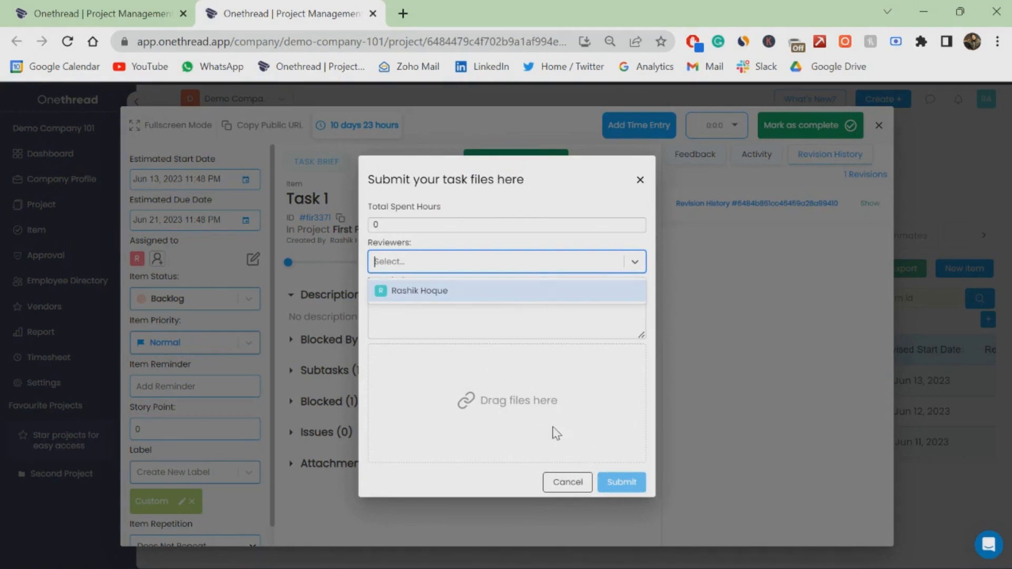
left_click(557, 486)
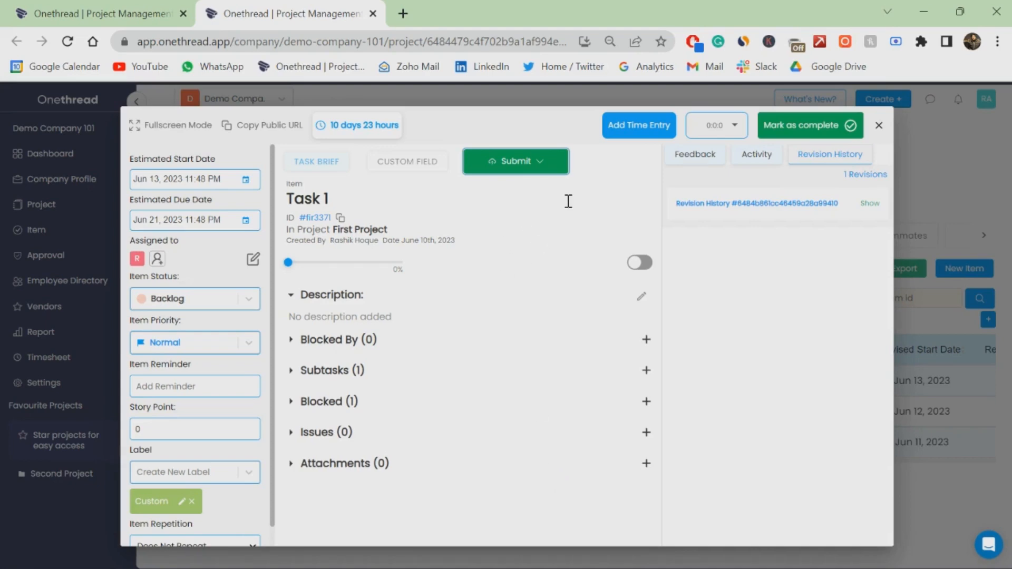
Add a time entry of 2 hours 10 minutes to Task 1 with the description "i HAVE DONE THIS".
left_click(631, 136)
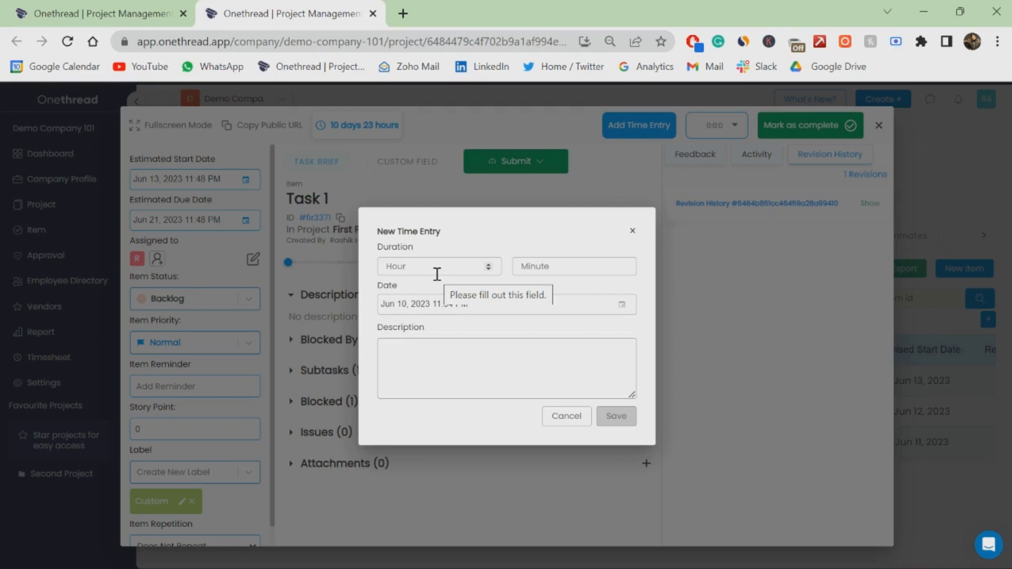
left_click(437, 274)
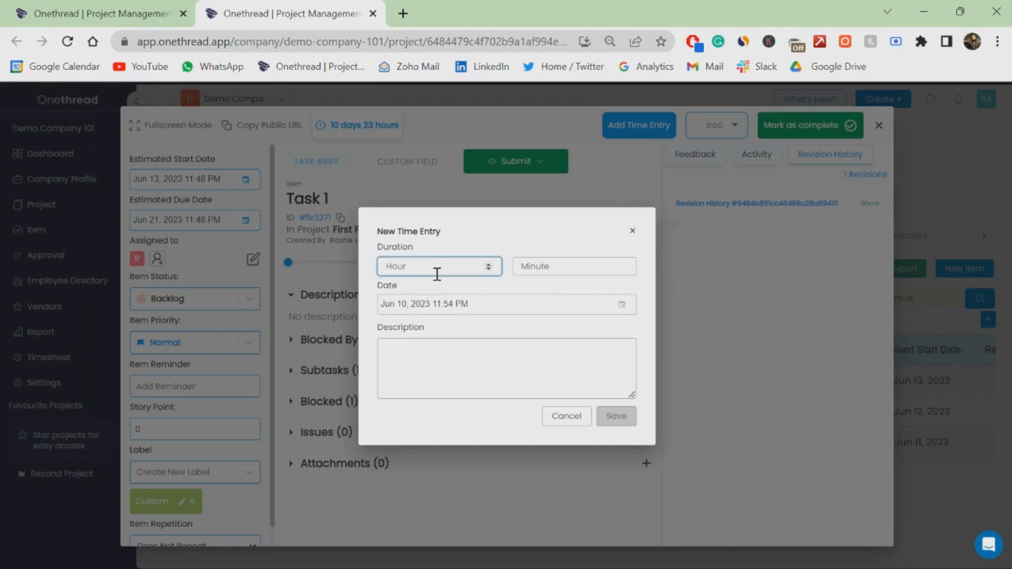
type("2")
left_click(579, 266)
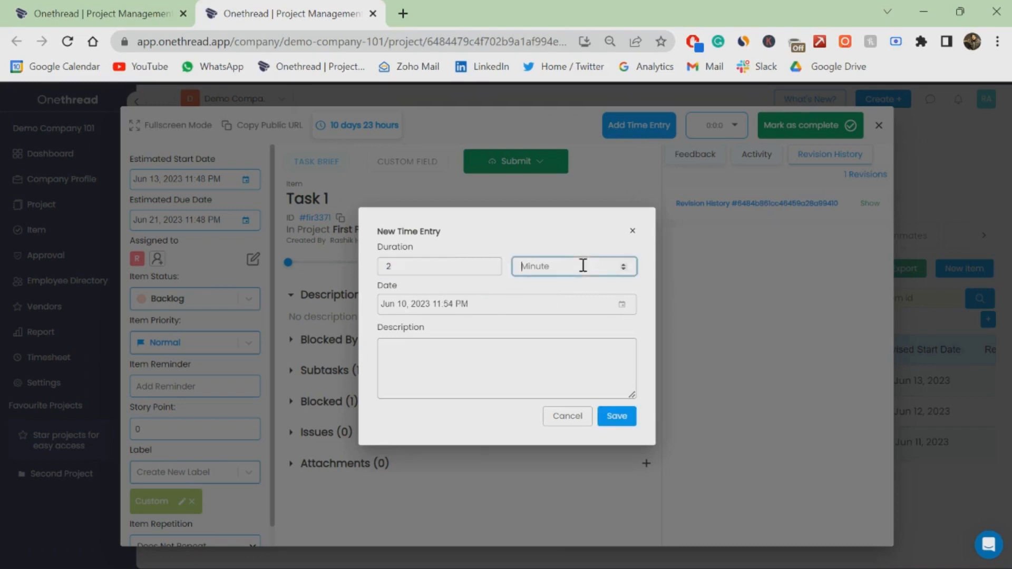
type("10")
left_click(487, 350)
type("i HAVE DONE THIS")
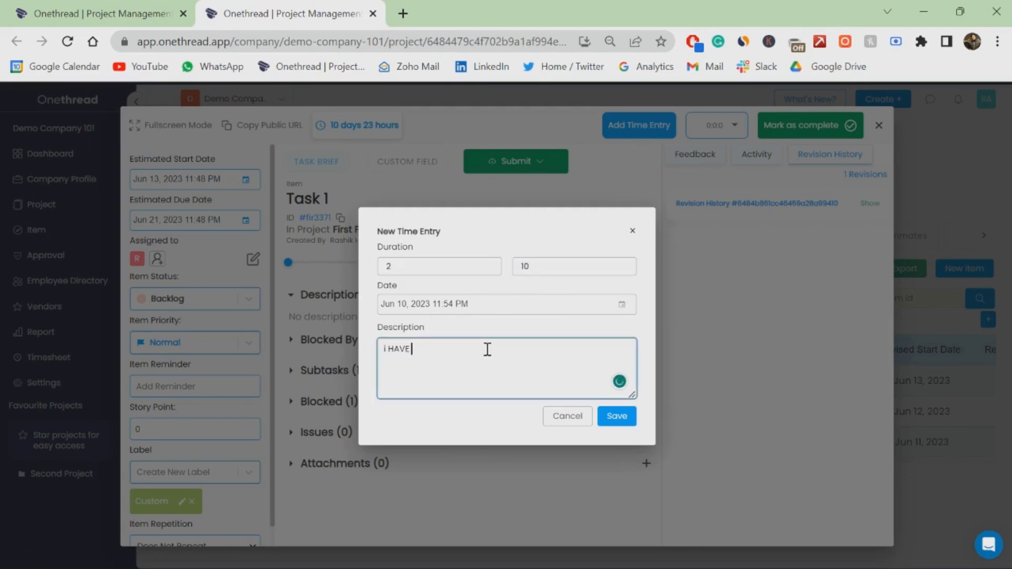
left_click(603, 416)
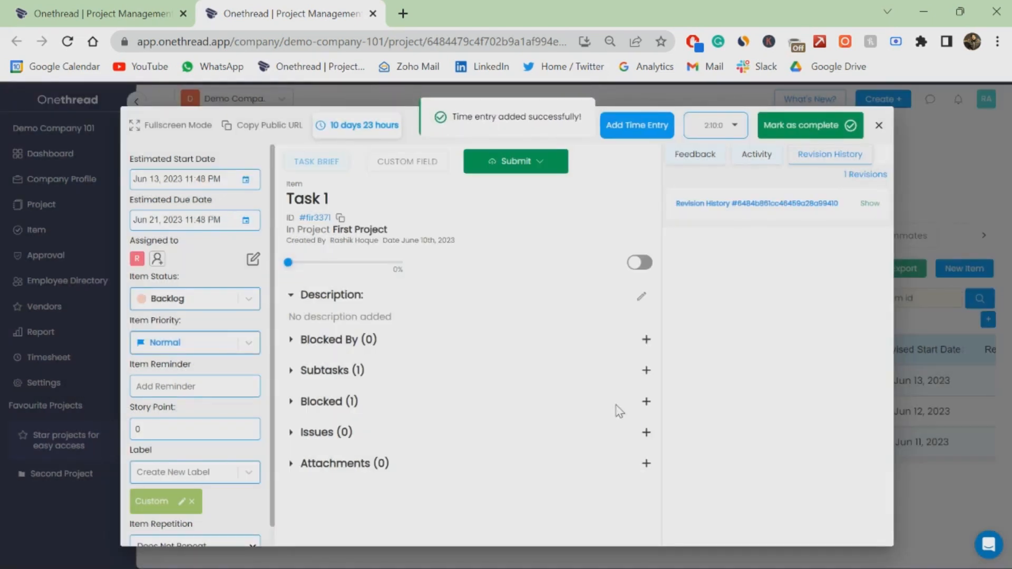
Close Task 1, check the time logged in the company's weekly timesheet, and return to First Project's items.
left_click(878, 127)
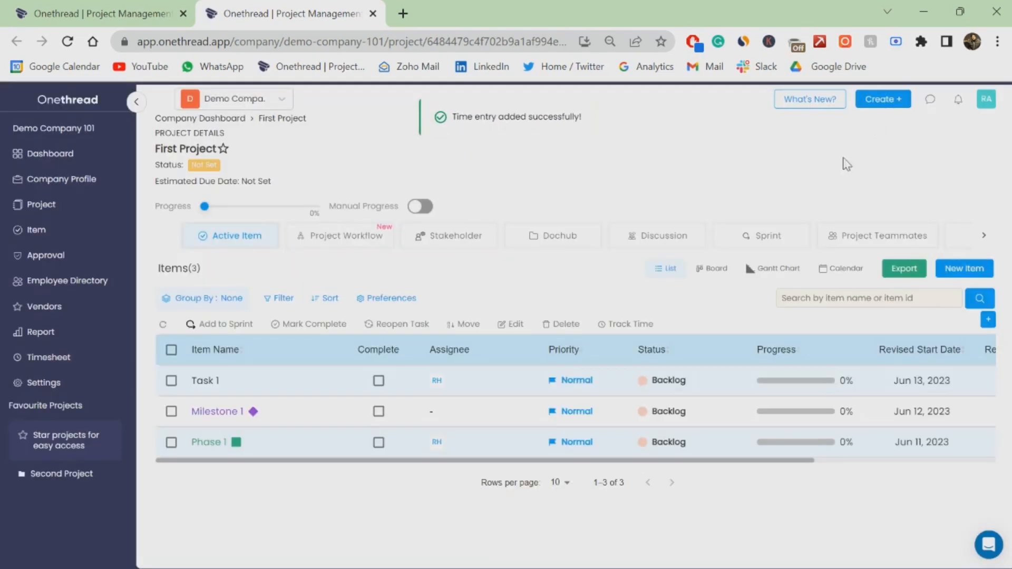
left_click(79, 364)
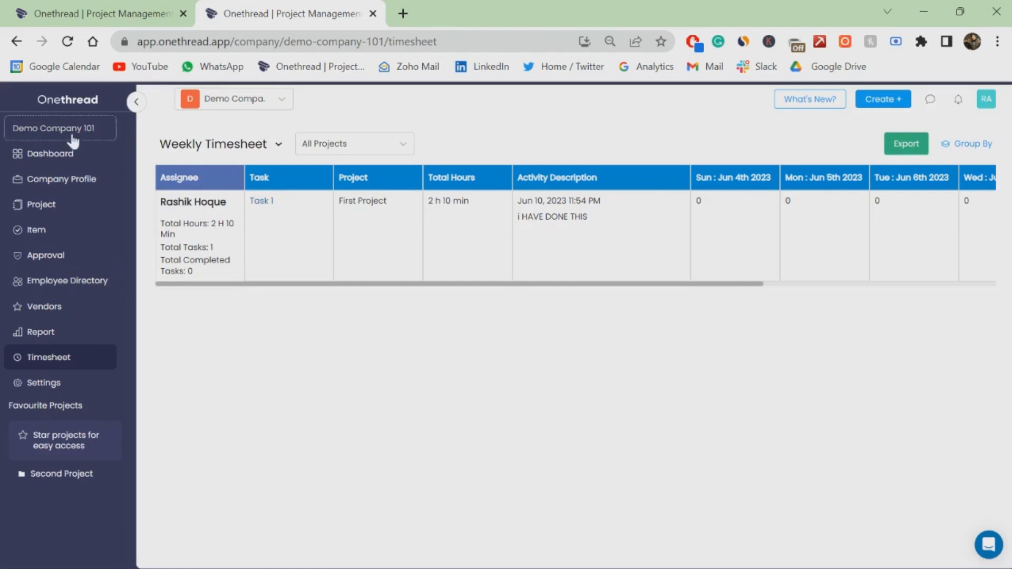
left_click(17, 41)
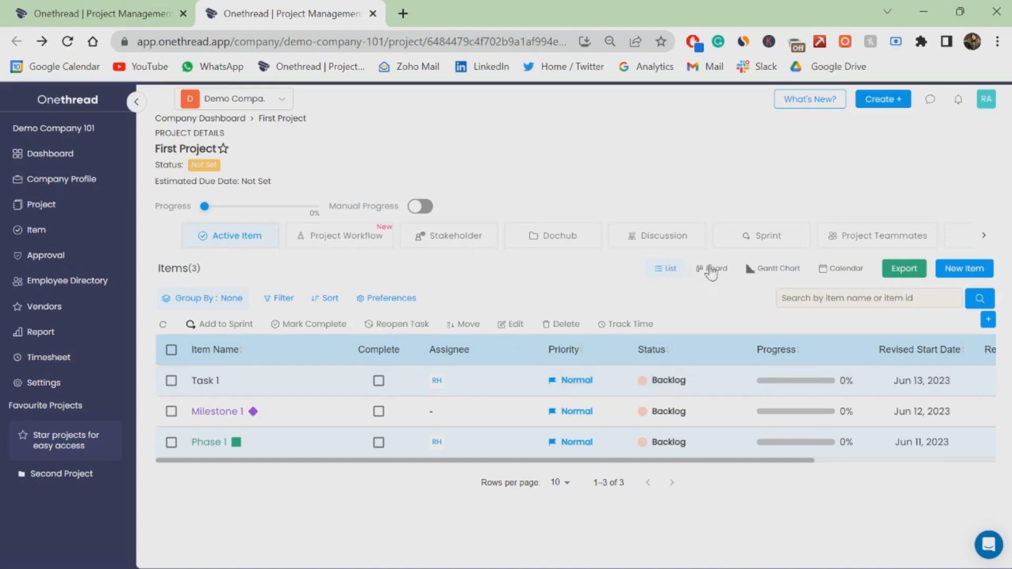
Show First Project's items as a board and move Task 1 from Backlog to Pending.
left_click(711, 269)
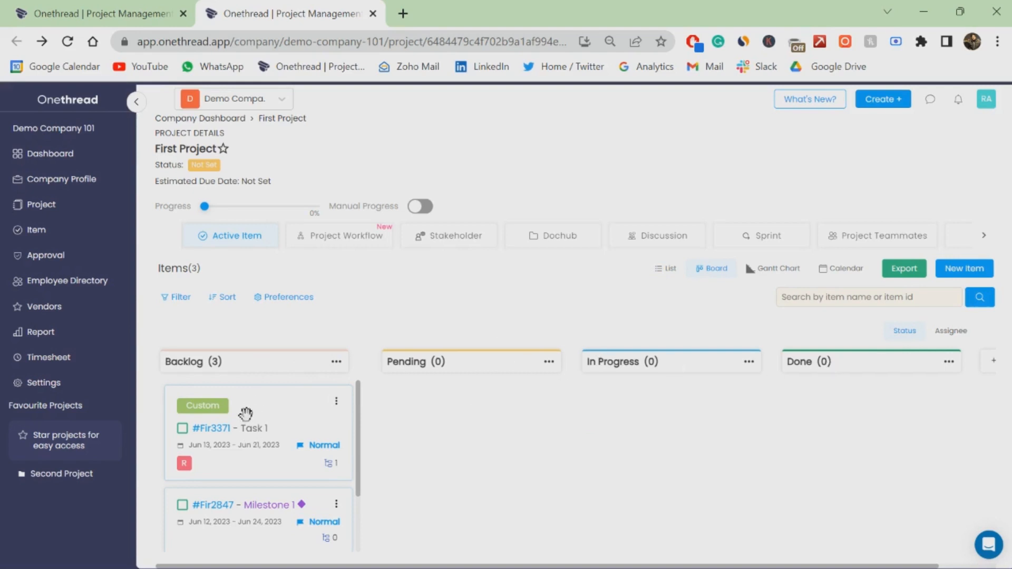
left_click_drag(246, 414, 430, 407)
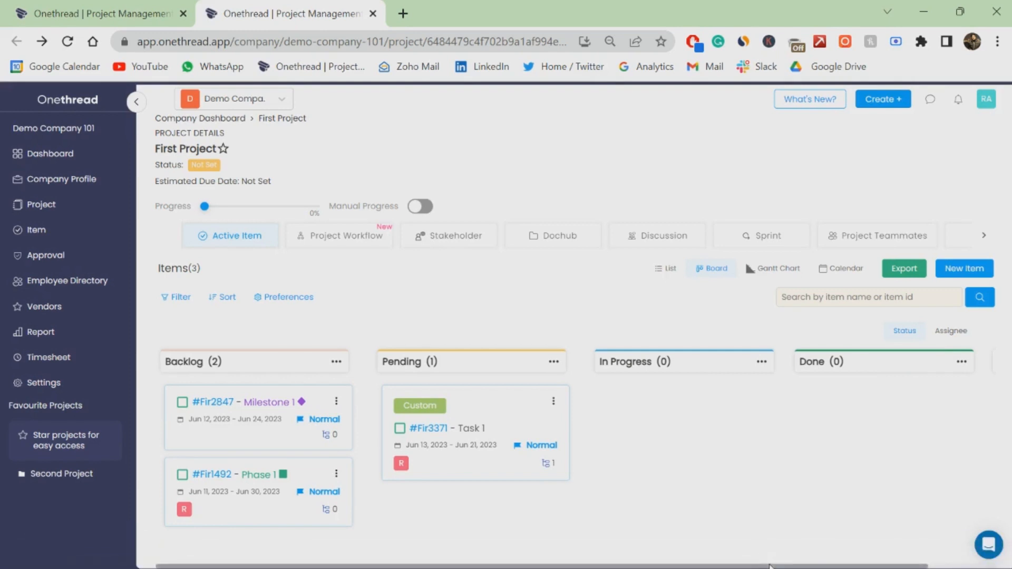
left_click_drag(770, 567, 903, 555)
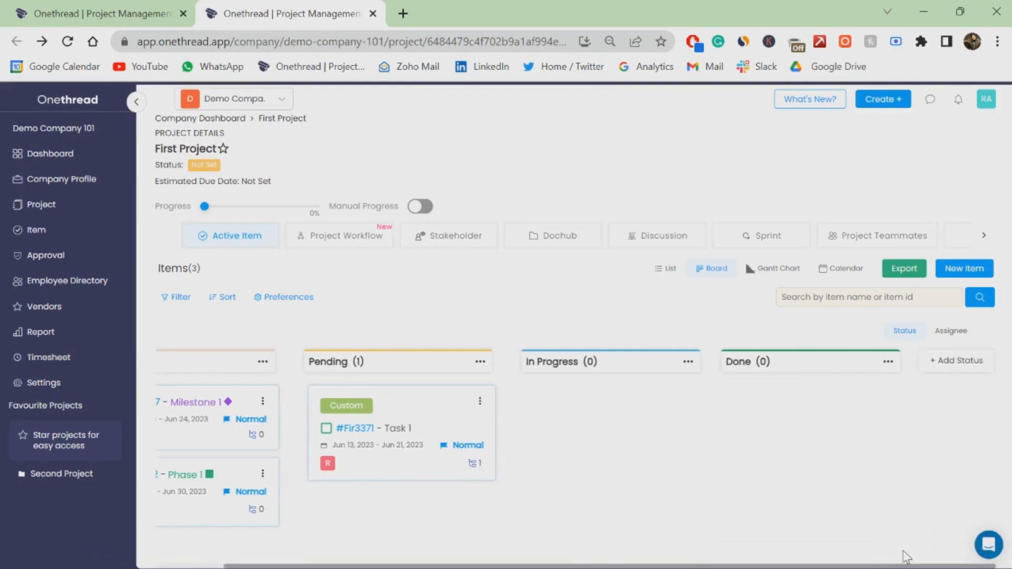
left_click(888, 362)
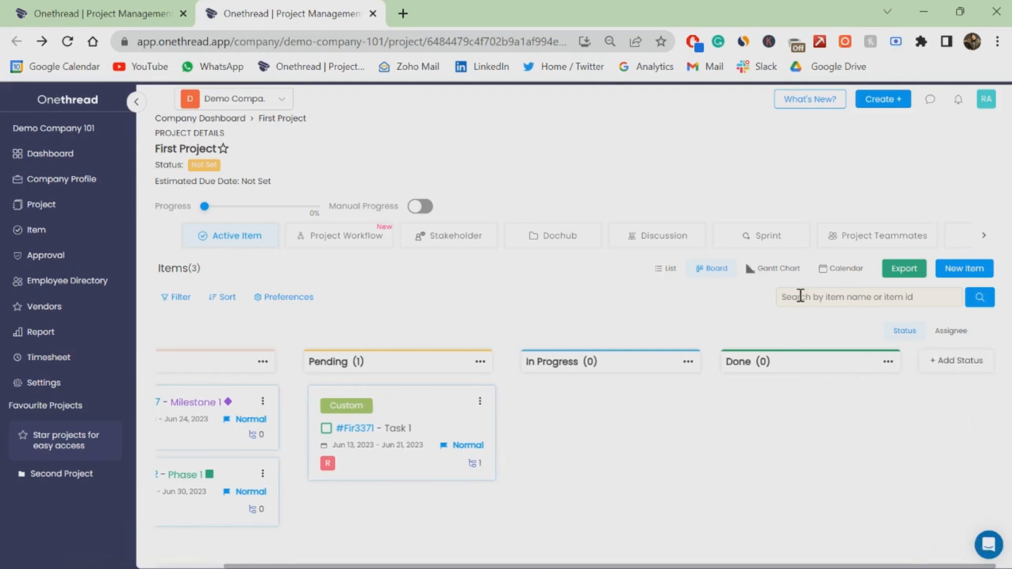
Examine the schedule of First Project's items in the Gantt chart and in the June 2023 calendar.
left_click(793, 271)
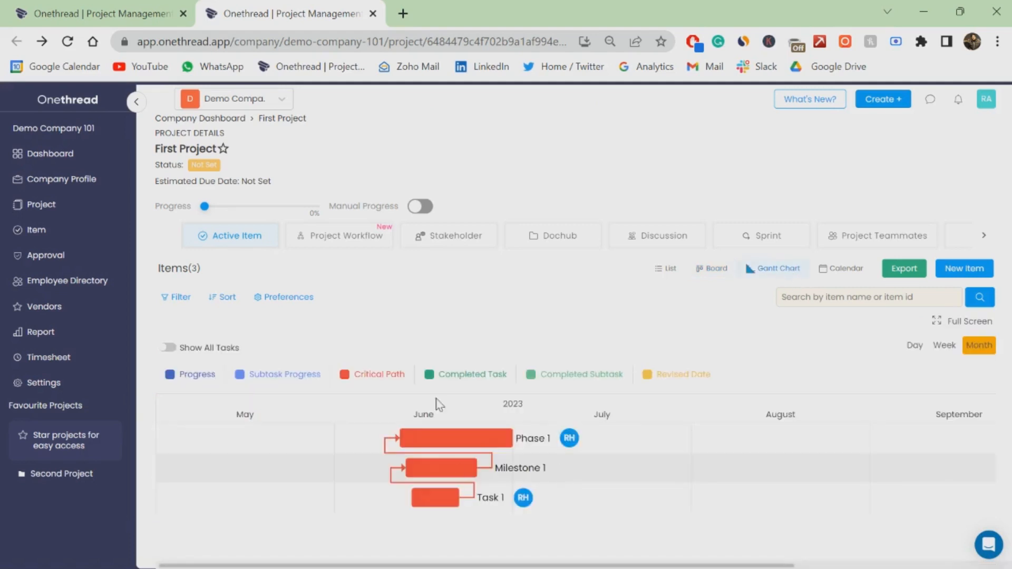
mouse_move(518, 447)
left_click(842, 269)
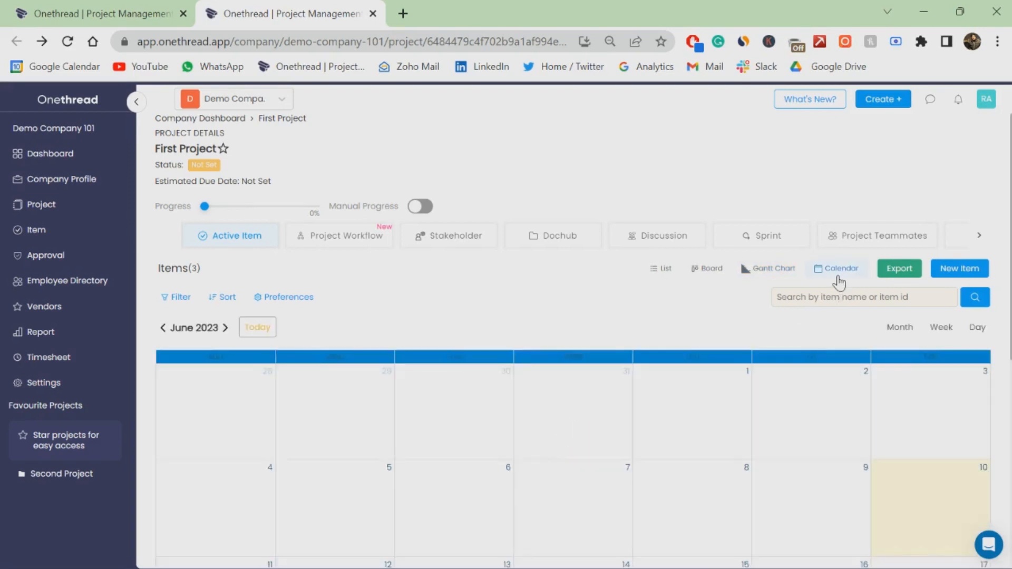
scroll(519, 327, "down", 5)
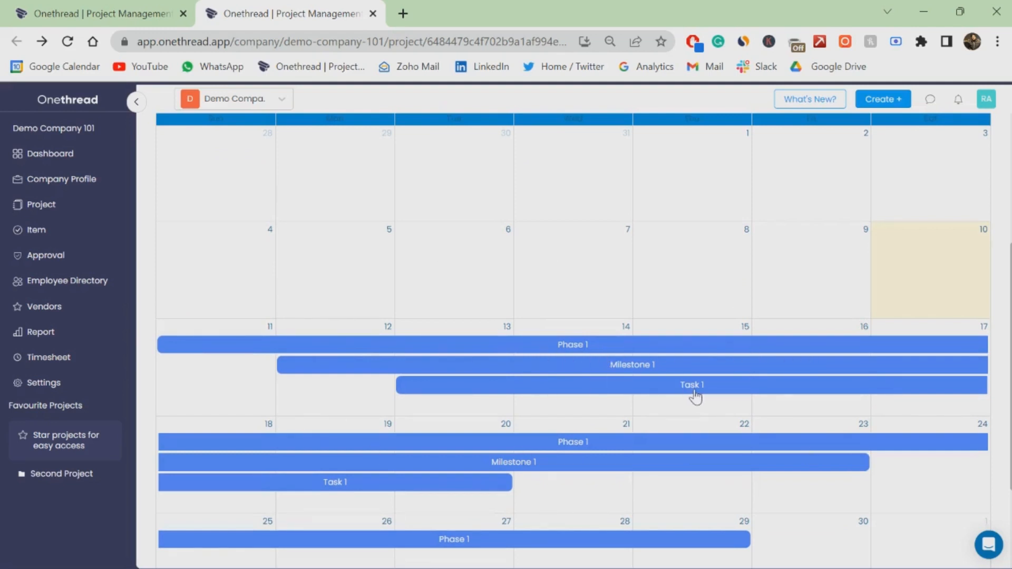
scroll(659, 390, "up", 1)
scroll(659, 390, "up", 5)
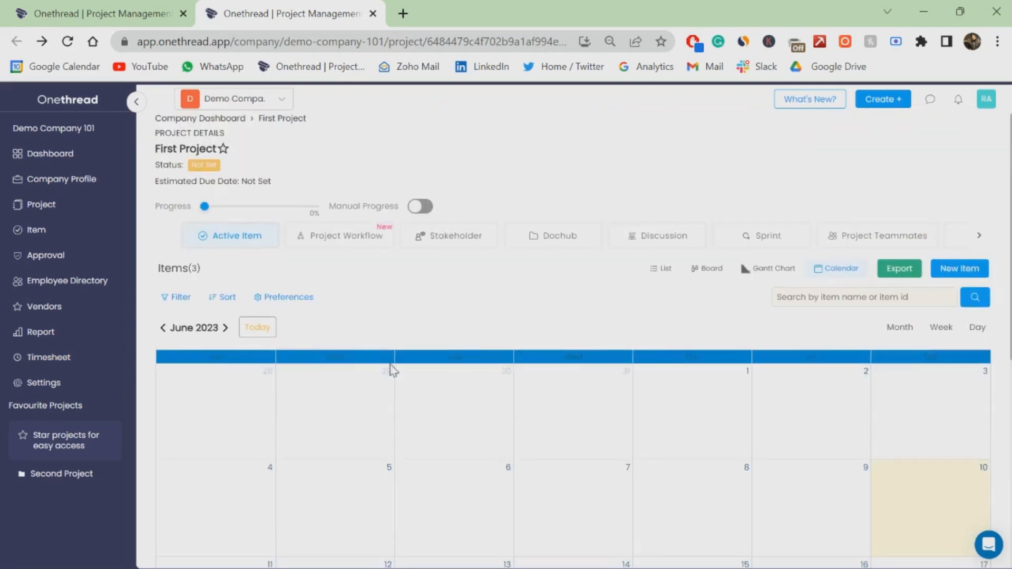
Look through the fields available for filtering First Project's items, without applying a filter.
left_click(181, 296)
left_click(203, 371)
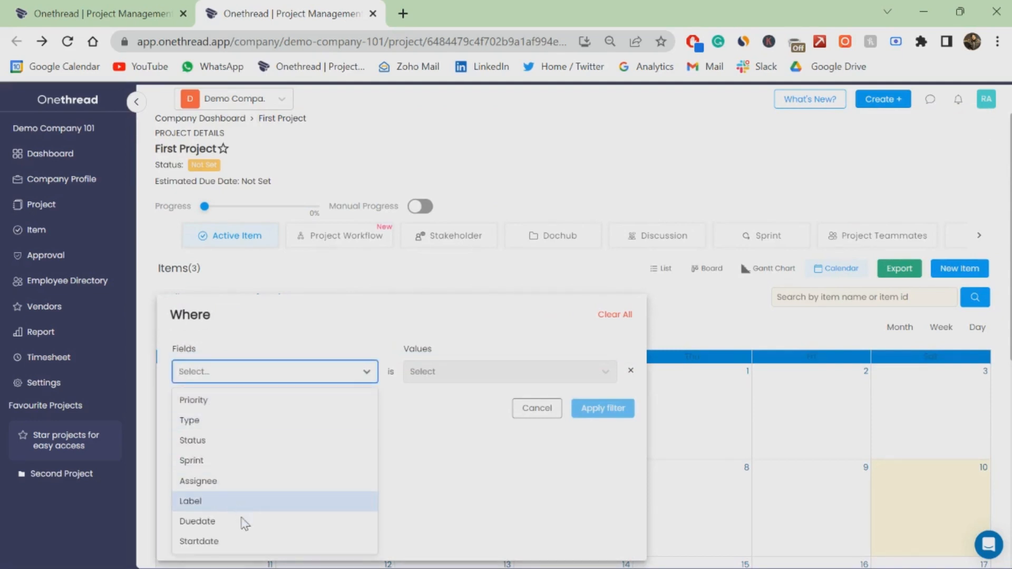
left_click(545, 413)
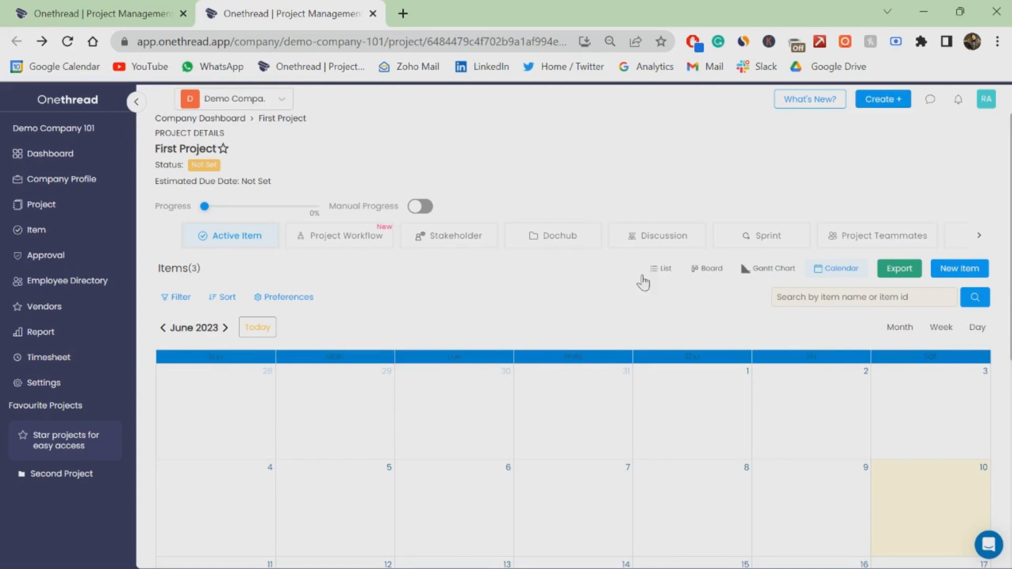
Return First Project's items to the list view and look at the export options for columns and file format.
left_click(660, 271)
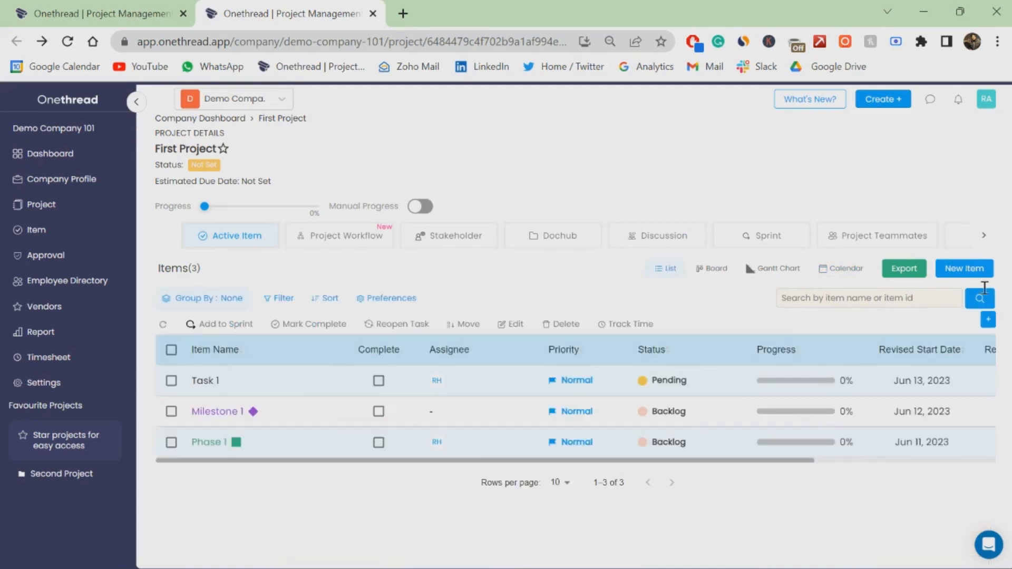
left_click(890, 270)
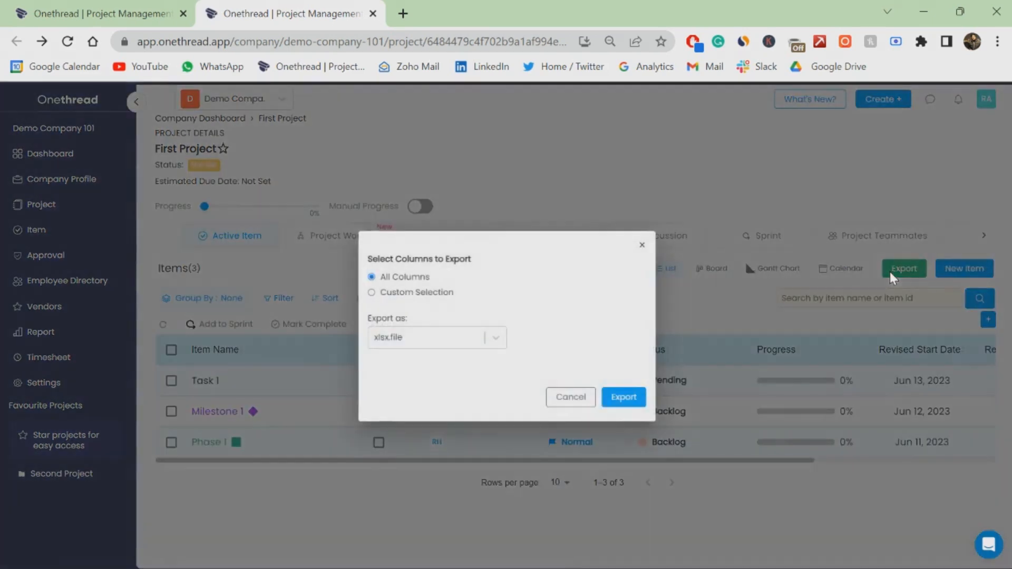
left_click(558, 397)
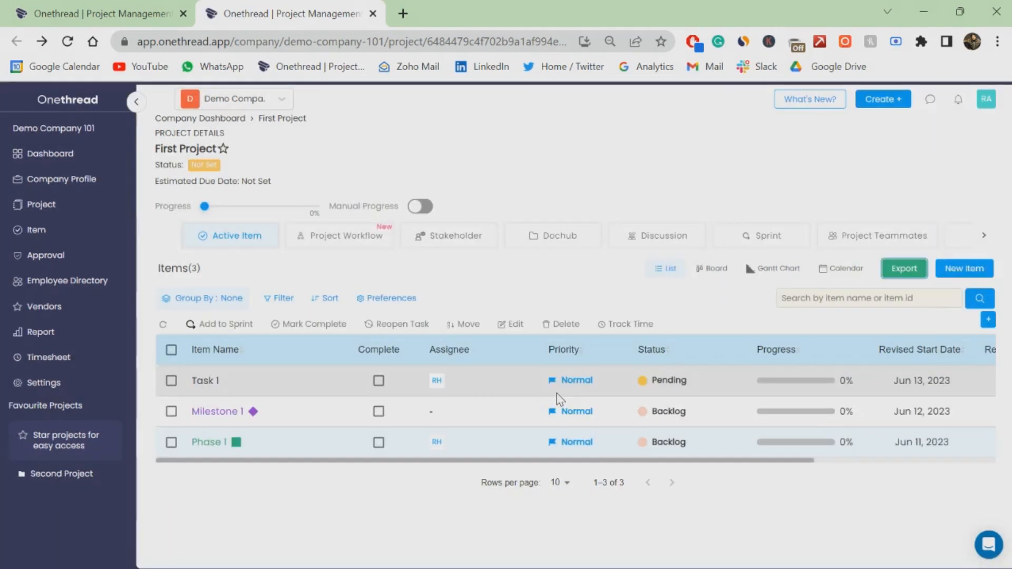